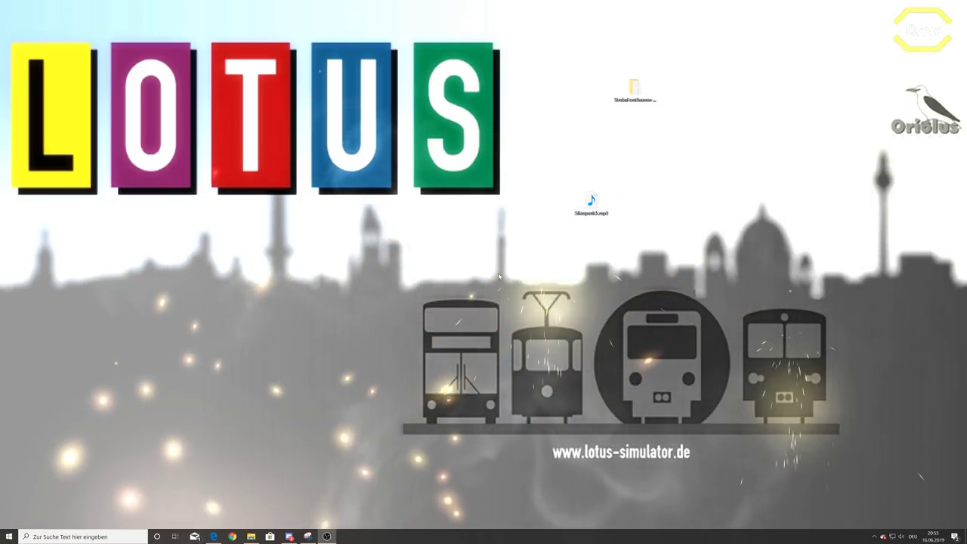
Launch Audacity, load SKoepenick.mp3 from the desktop into it and play the announcement.
left_click(86, 536)
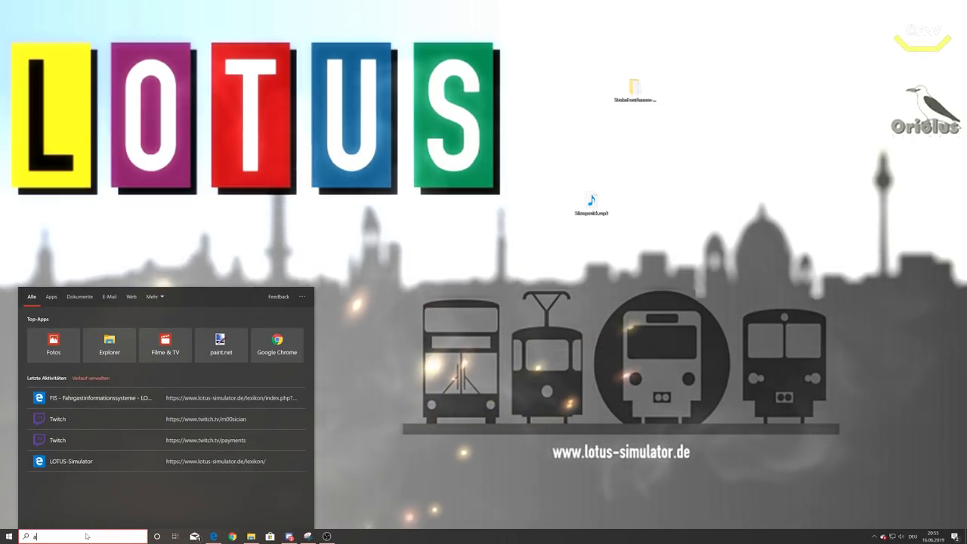
type("au")
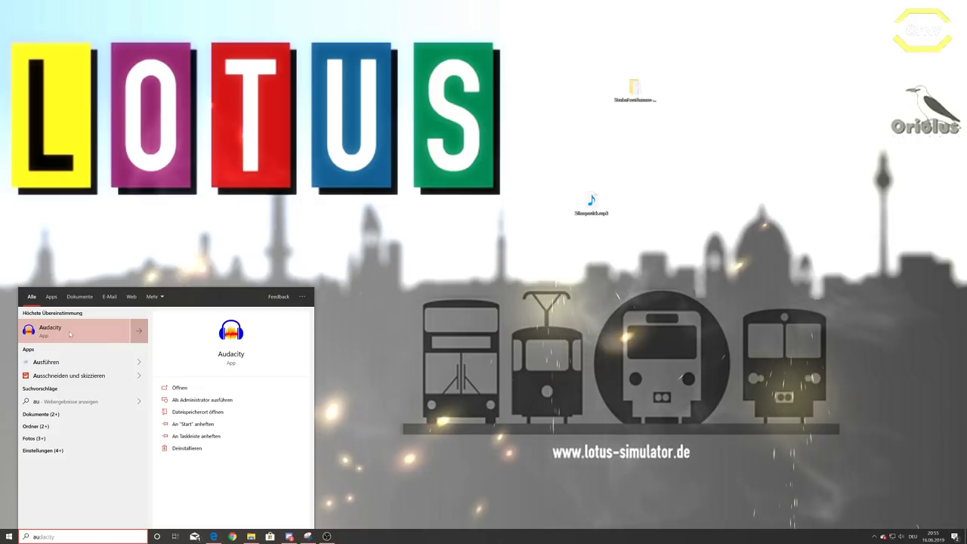
left_click(104, 330)
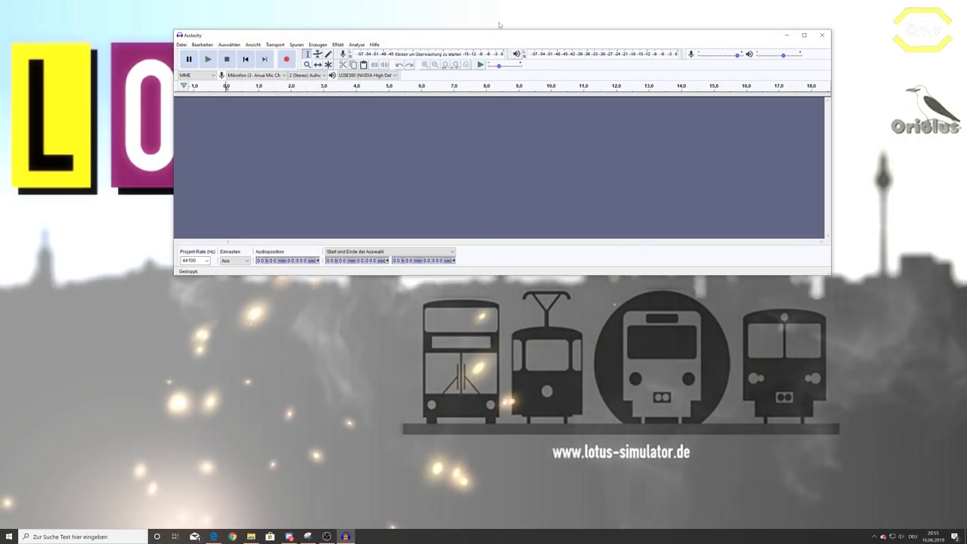
left_click_drag(505, 37, 462, 247)
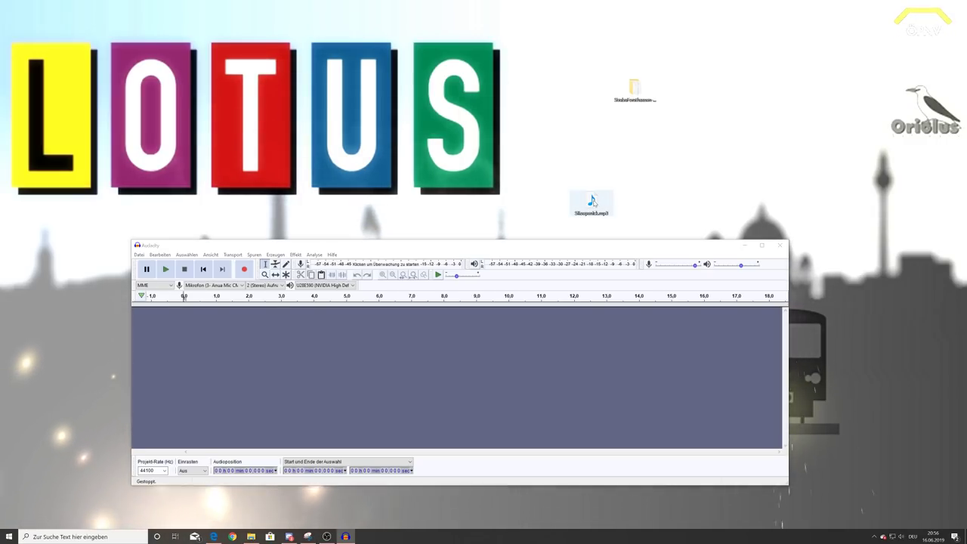
left_click_drag(491, 403, 493, 404)
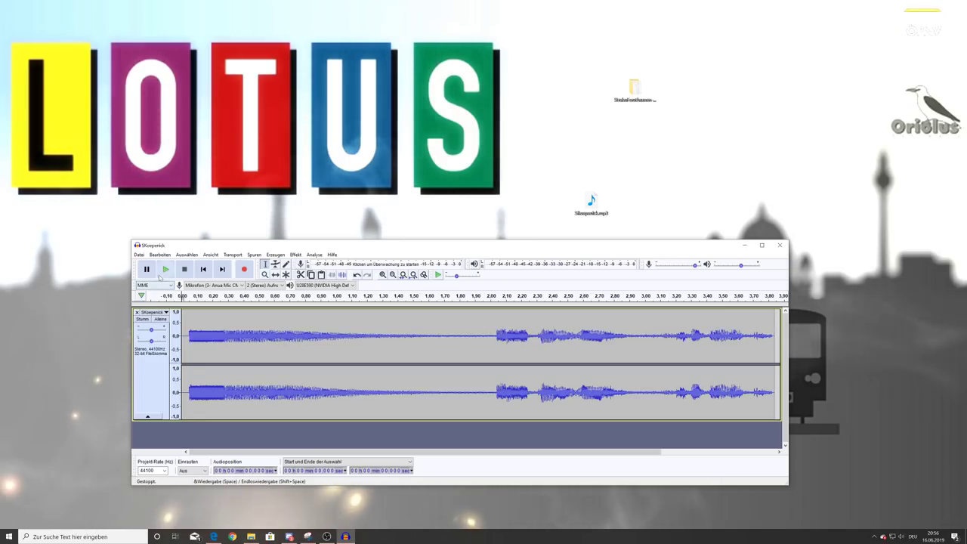
left_click(165, 269)
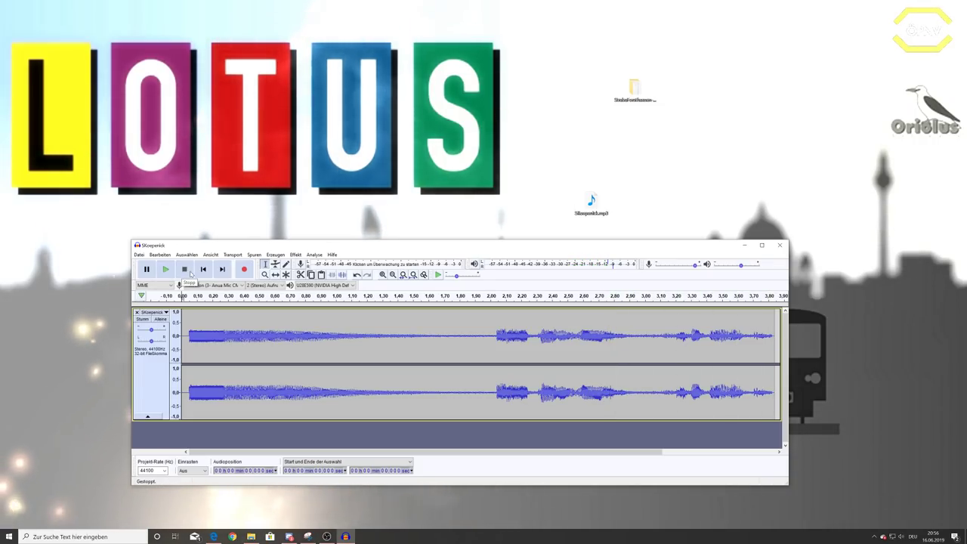
Export the announcement to the desktop as SKoepenick.wav in WAV (Microsoft) 32-bit float PCM format, accepting the blank metadata.
left_click(140, 254)
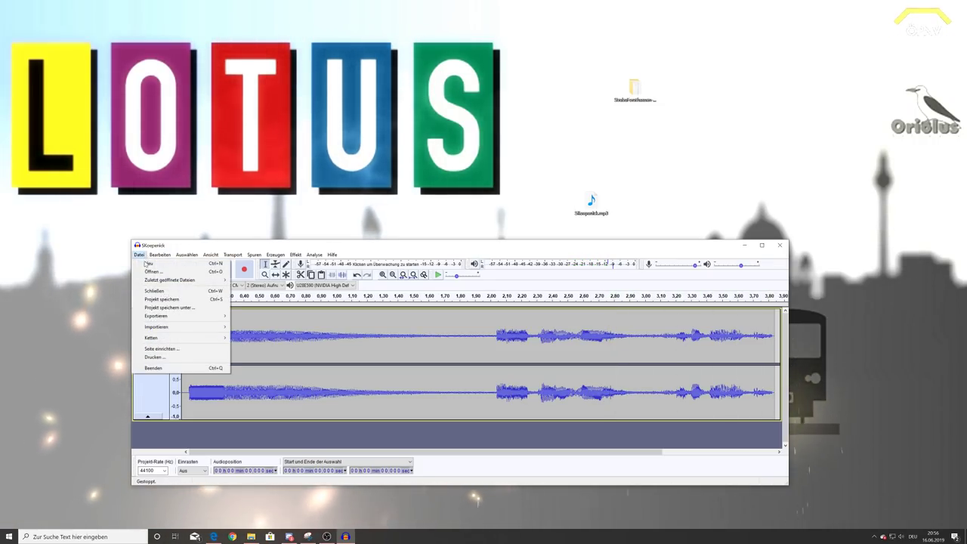
mouse_move(160, 317)
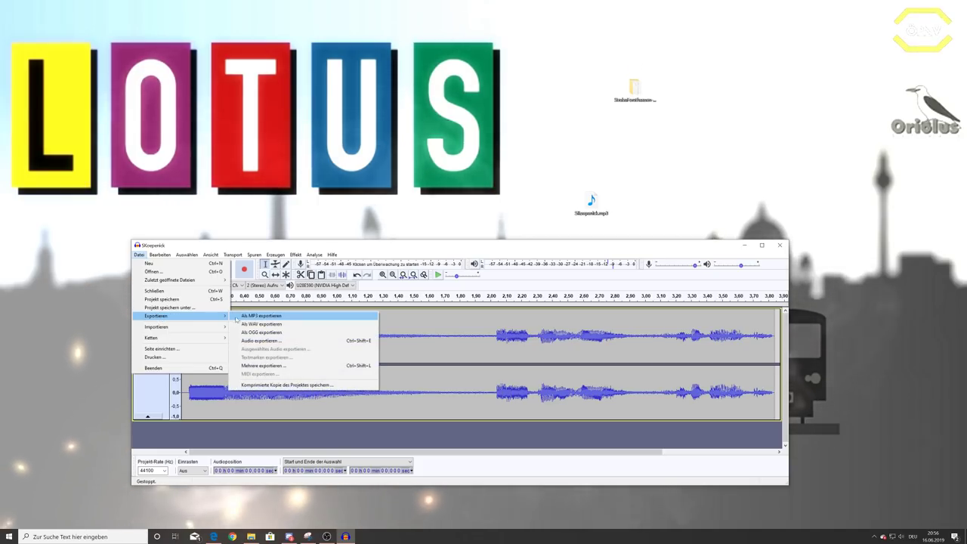
left_click(264, 324)
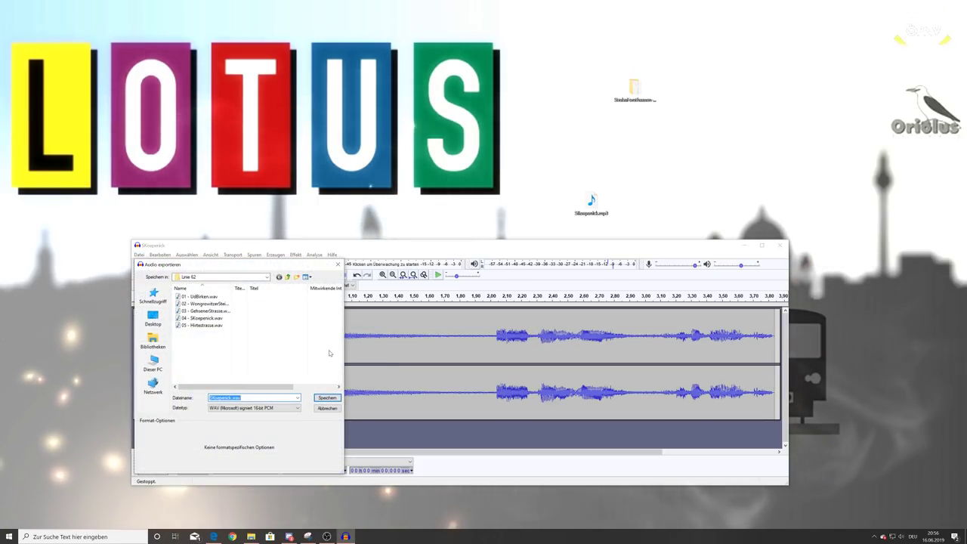
left_click_drag(259, 247, 453, 173)
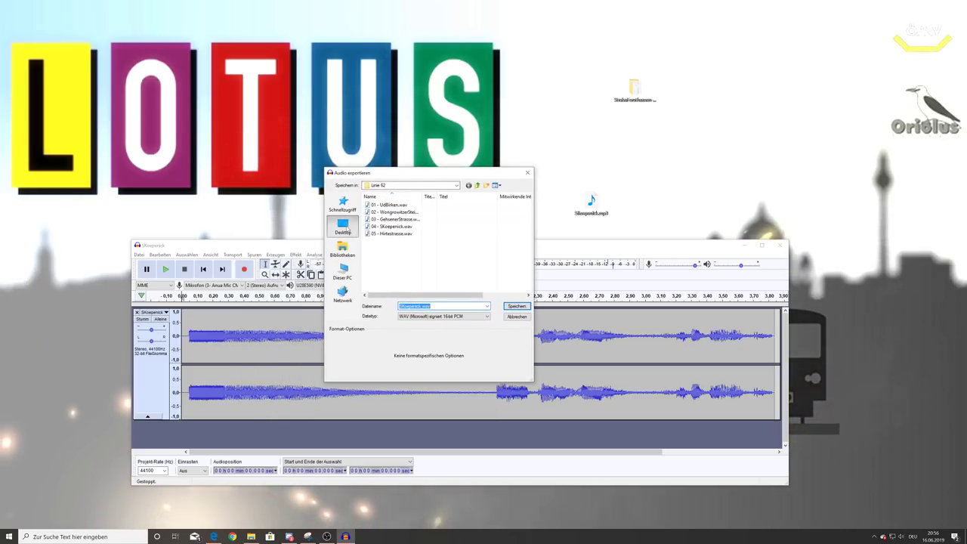
mouse_move(529, 207)
left_mouse_down()
mouse_move(529, 249)
mouse_move(529, 202)
mouse_move(529, 215)
left_mouse_up()
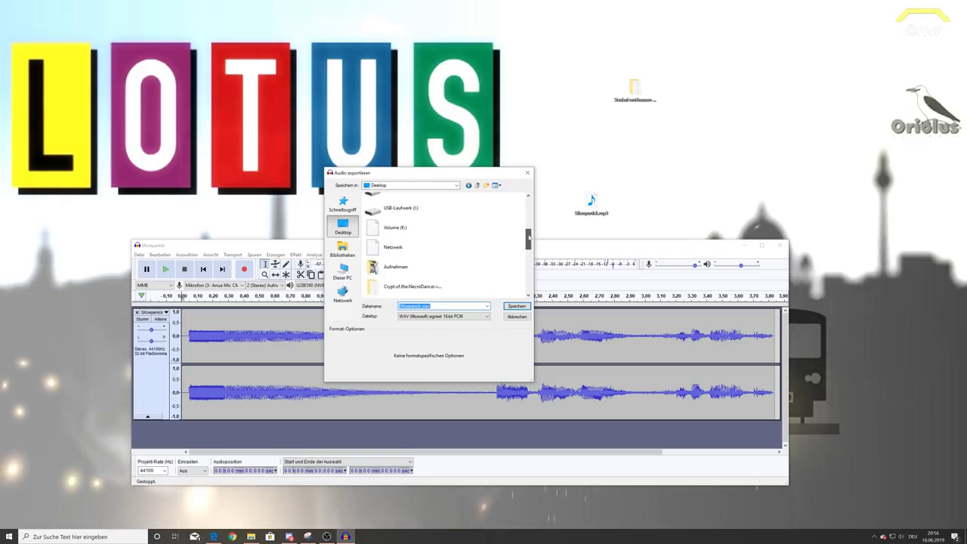
left_click_drag(529, 259, 531, 286)
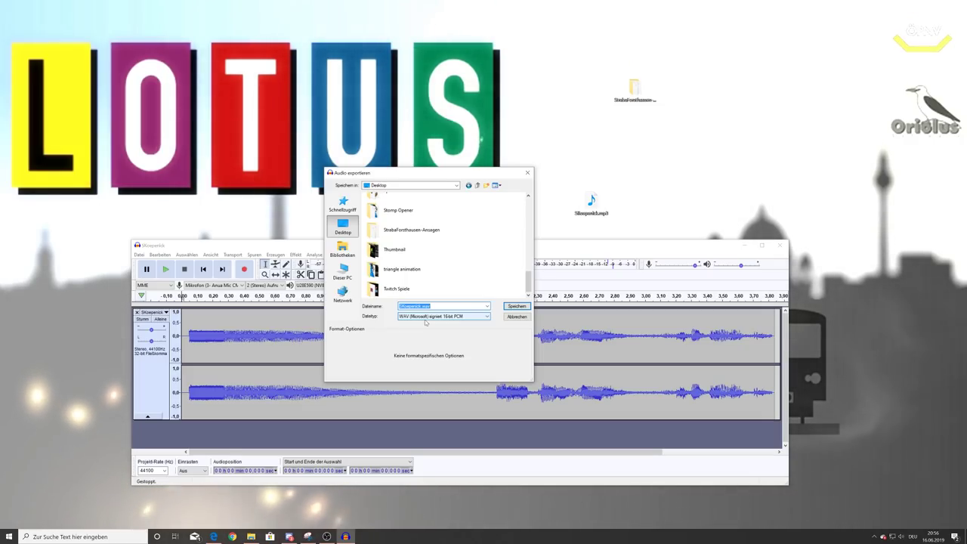
left_click(425, 317)
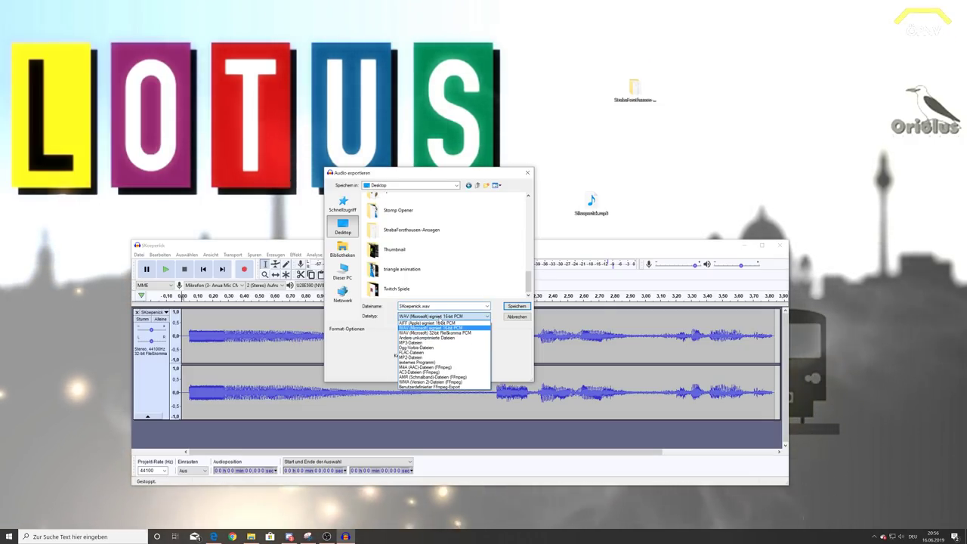
left_click(435, 332)
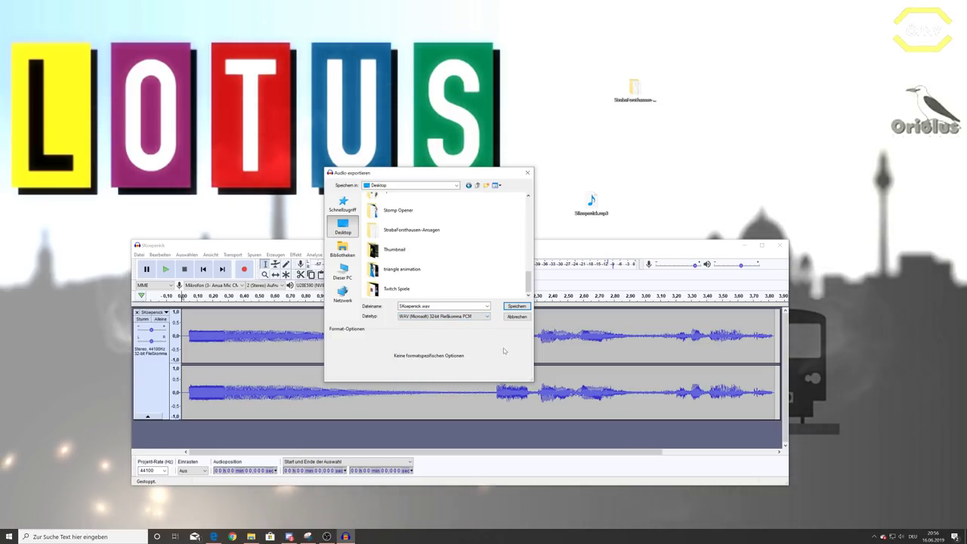
left_click(517, 306)
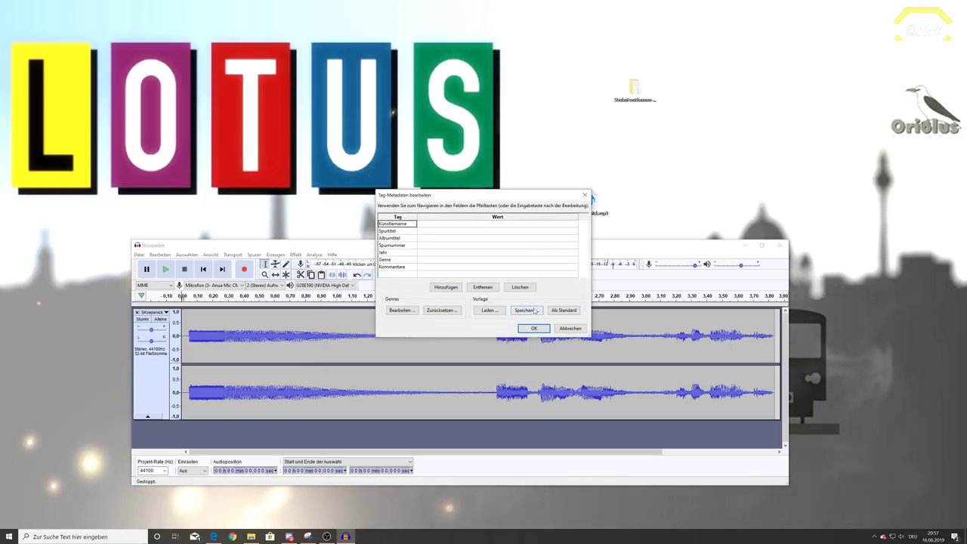
left_click(533, 327)
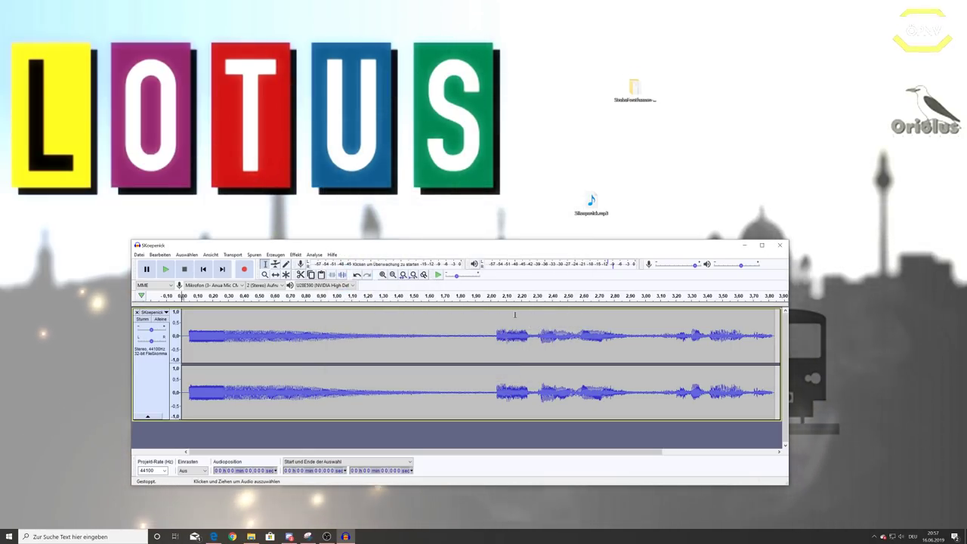
Place the exported SKoepenick.wav near the MP3 on the desktop and close Audacity without saving the project.
left_click_drag(21, 13, 548, 162)
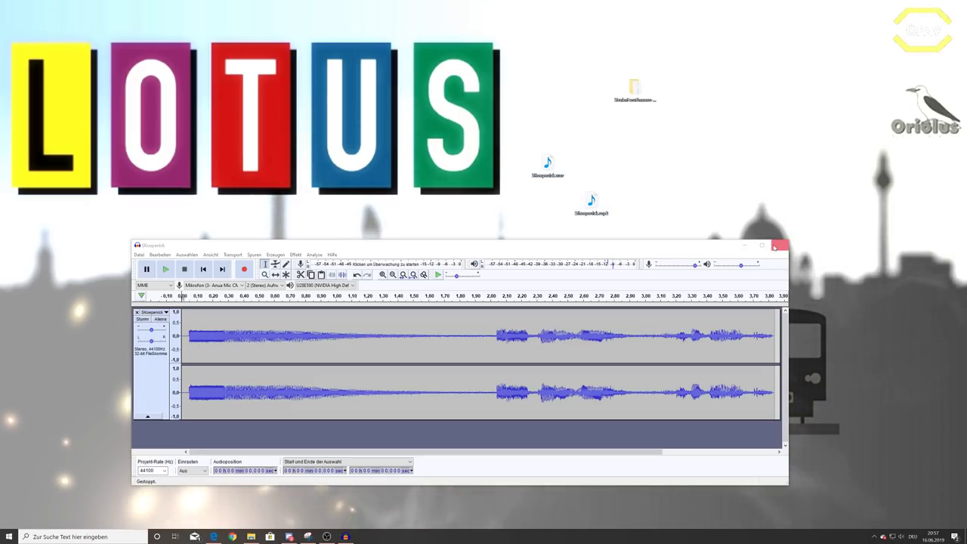
left_click(774, 247)
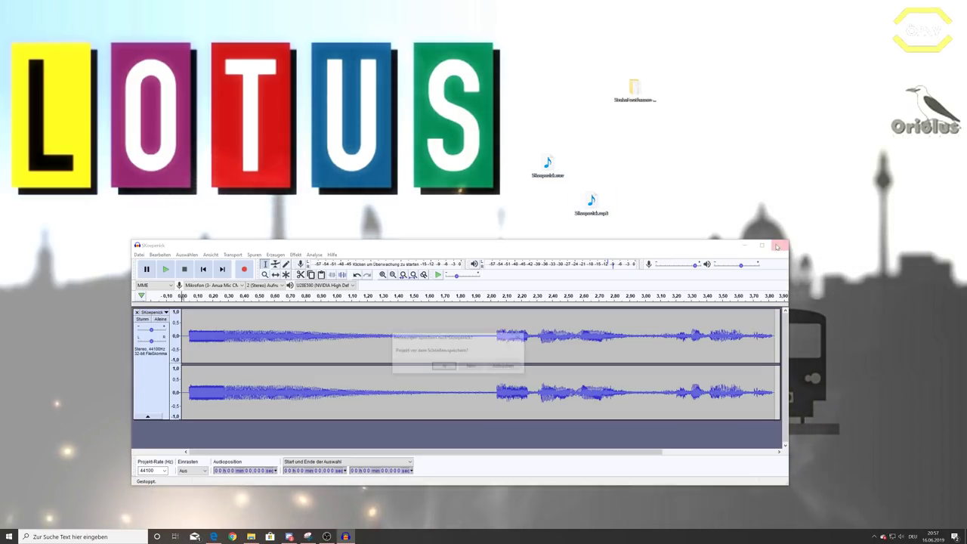
left_click(472, 366)
Open the StrabaForsthausen-Ansagen folder, select 04 - SKoepenick.wav and move the window clear of the loose audio files on the desktop.
left_click_drag(527, 174, 612, 176)
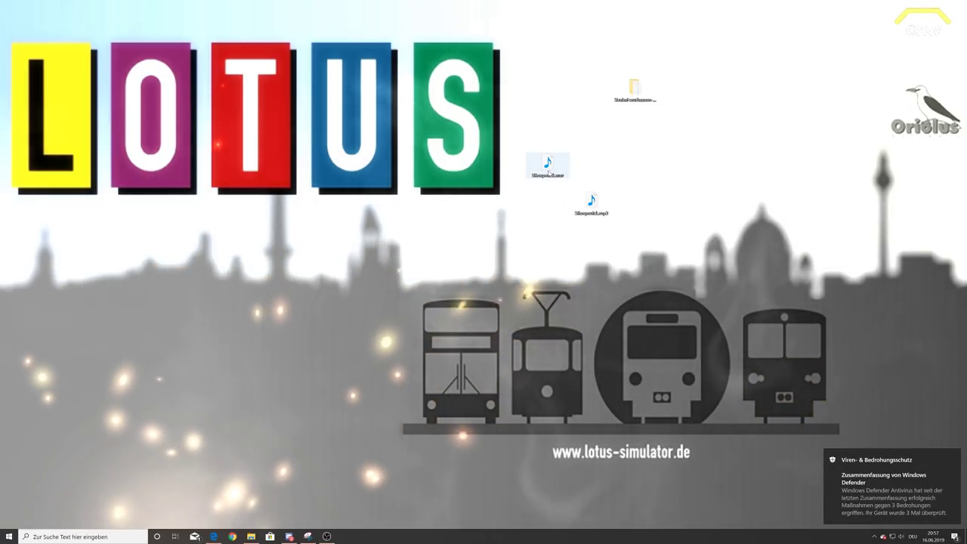
left_click(574, 151)
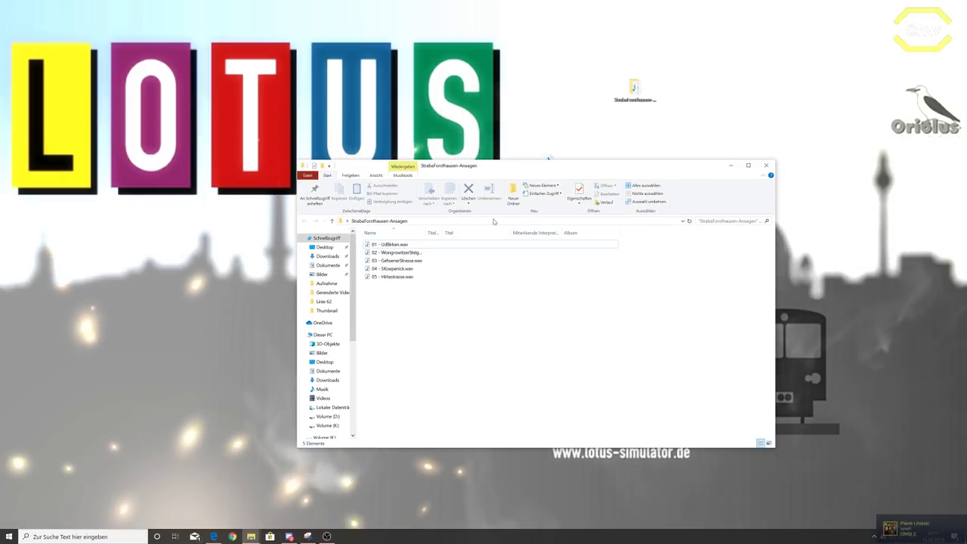
left_click(454, 268)
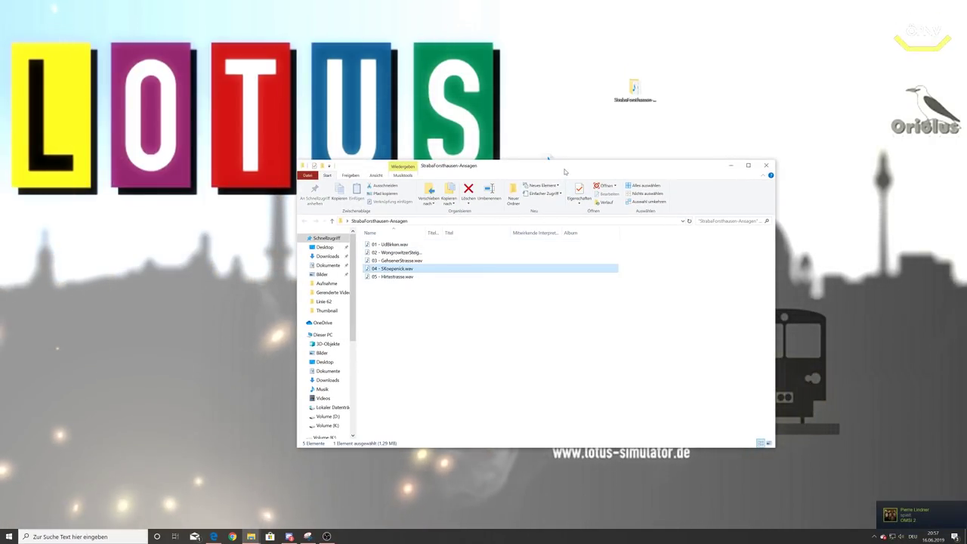
left_click_drag(565, 172, 580, 270)
Select the loose SKoepenick WAV and MP3 files on the desktop and delete them.
left_click_drag(666, 156, 532, 205)
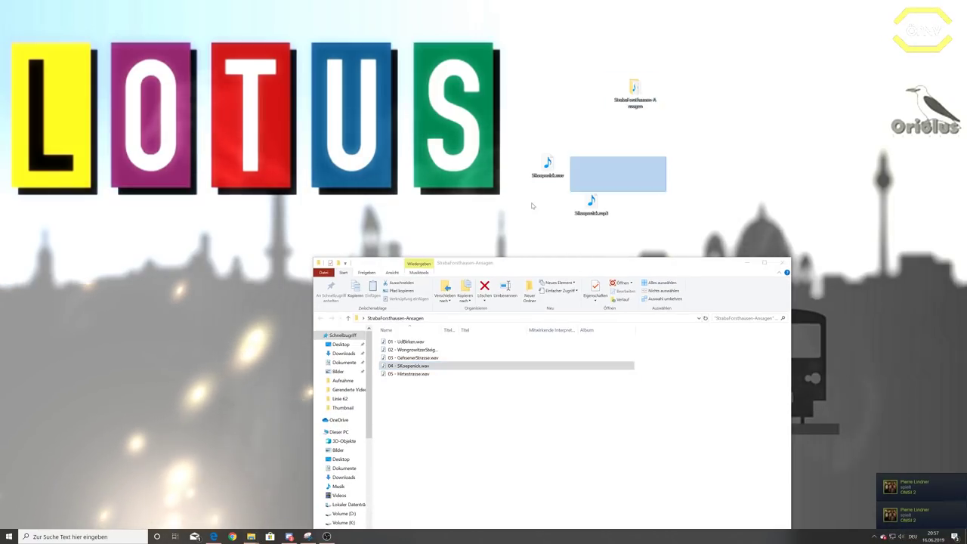
right_click(590, 202)
left_click(612, 370)
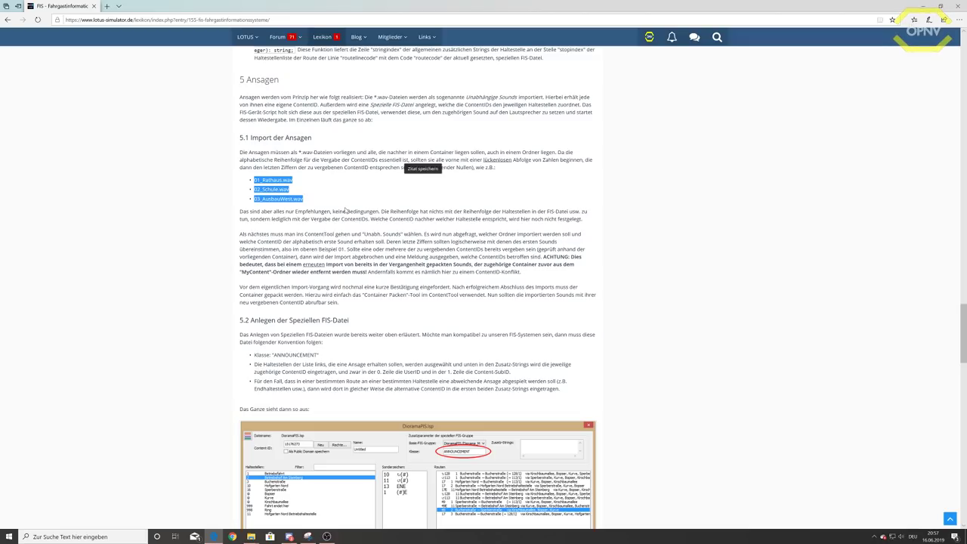
Launch the LOTUS-Simulator Content-Tool from the Steam library, close the Steam window and confirm the team selection.
left_click(921, 5)
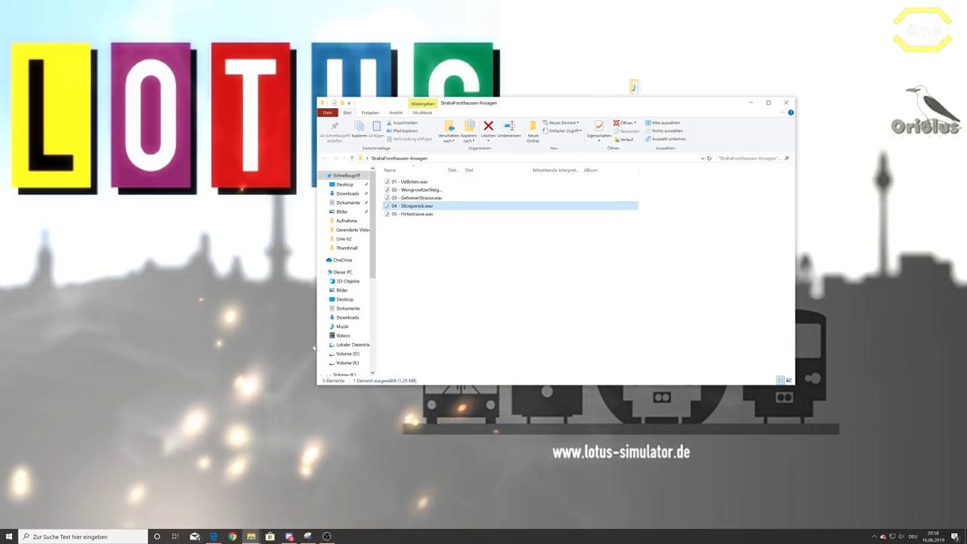
left_click(873, 539)
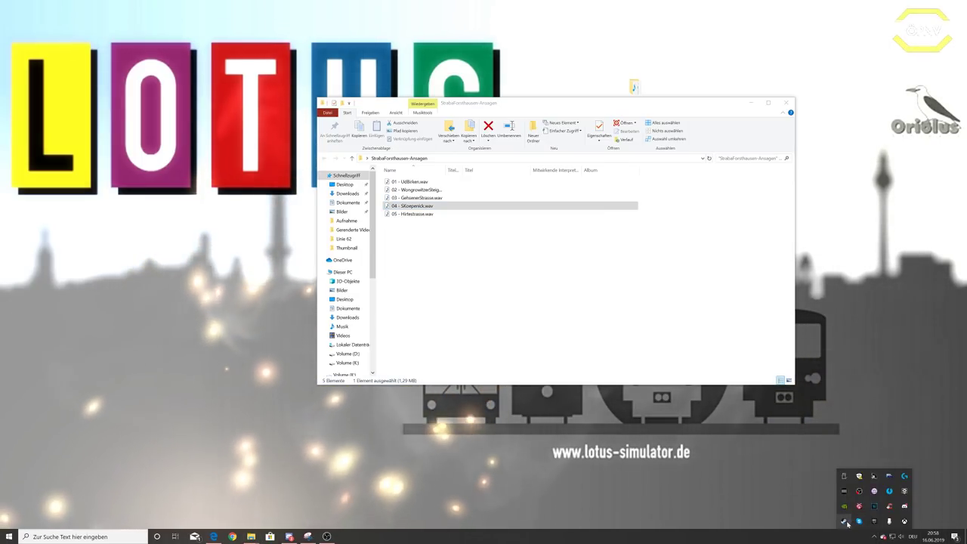
double_click(904, 521)
left_click(96, 19)
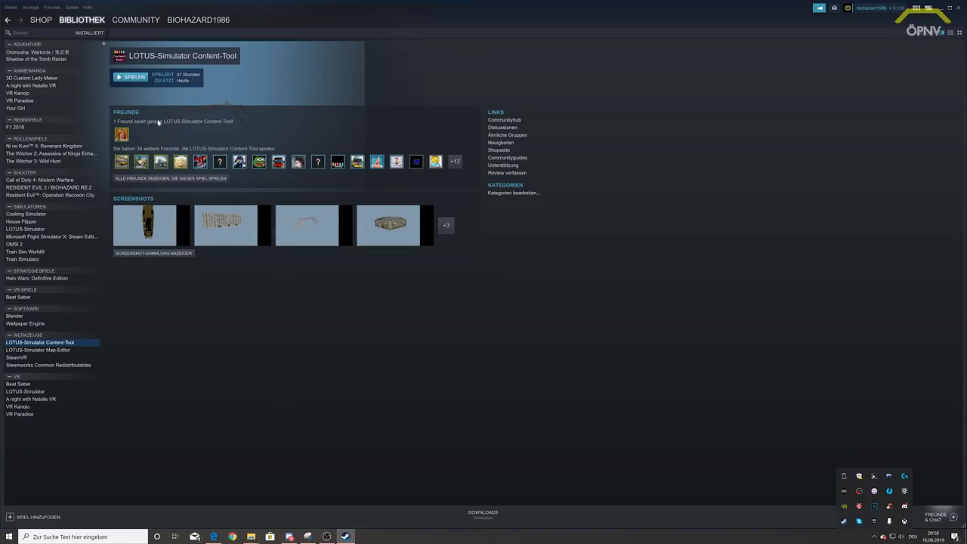
left_click(144, 76)
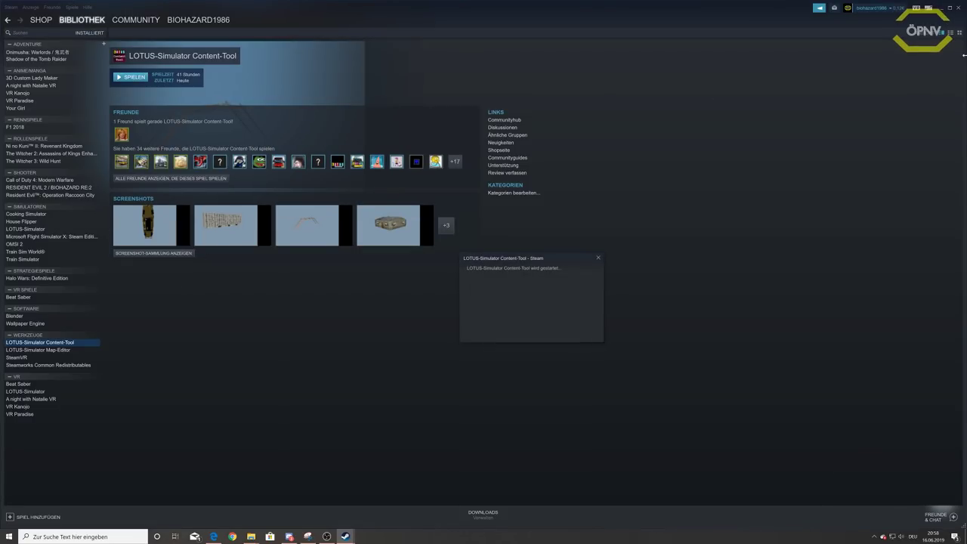
left_click(954, 8)
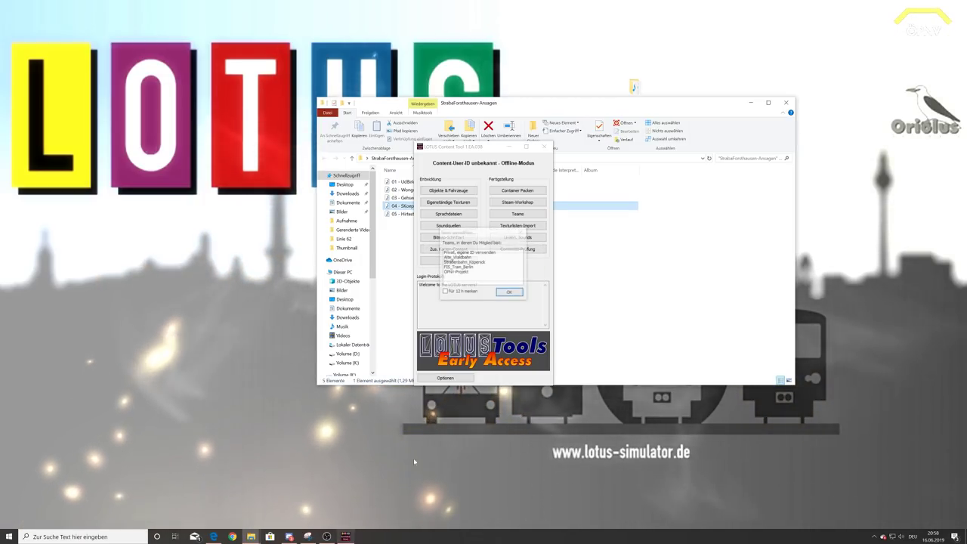
left_click(509, 292)
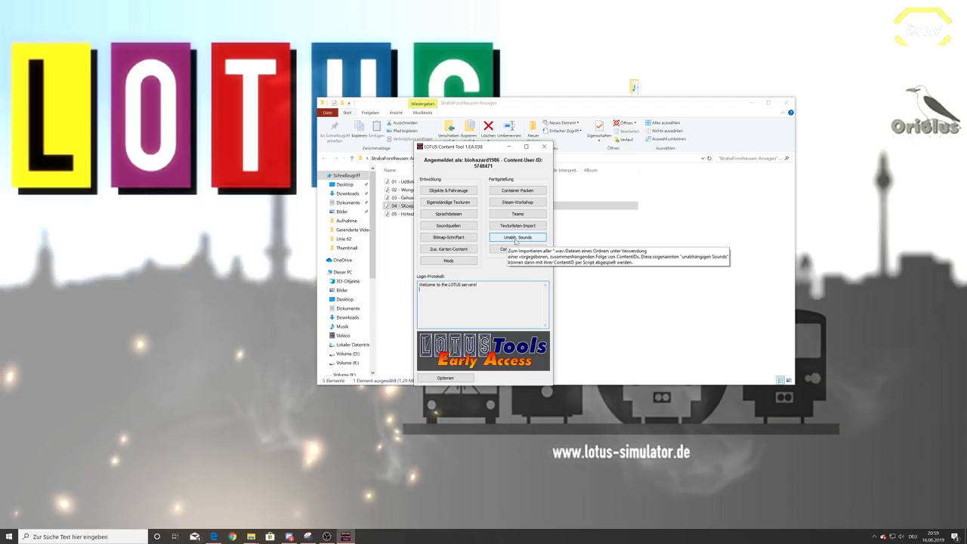
Start the independent sounds import and choose the StrabaForsthausen-Ansagen folder on the desktop as the source directory.
left_click(516, 239)
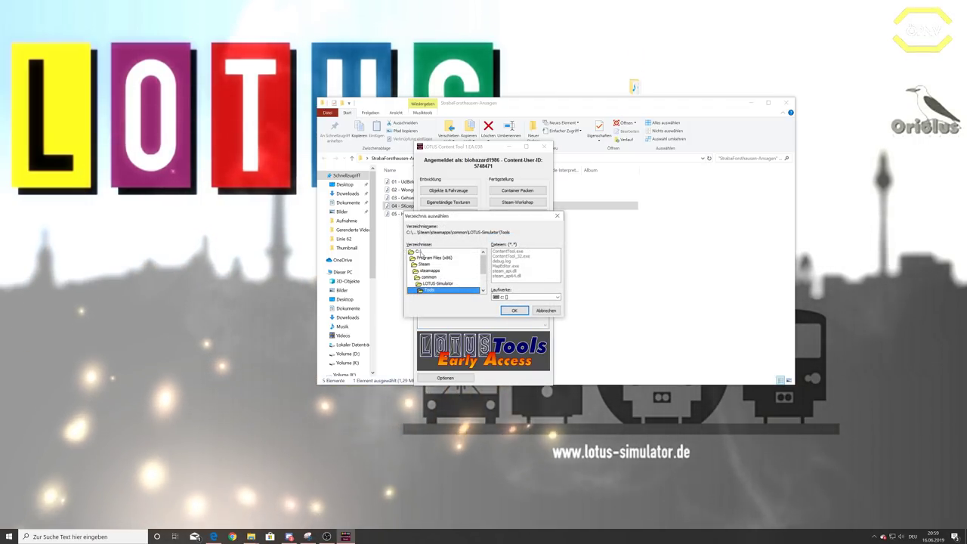
left_click(419, 252)
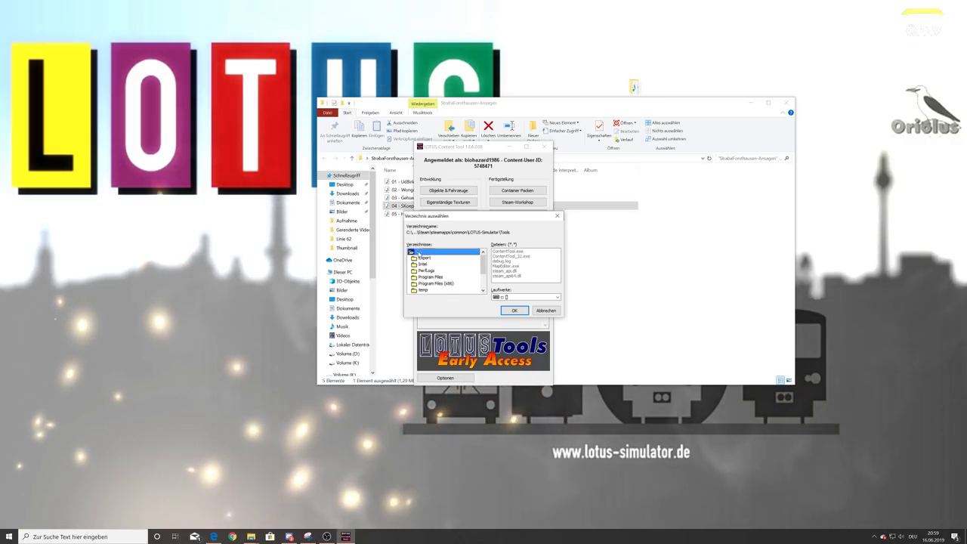
double_click(419, 252)
scroll(466, 272, "down", 2)
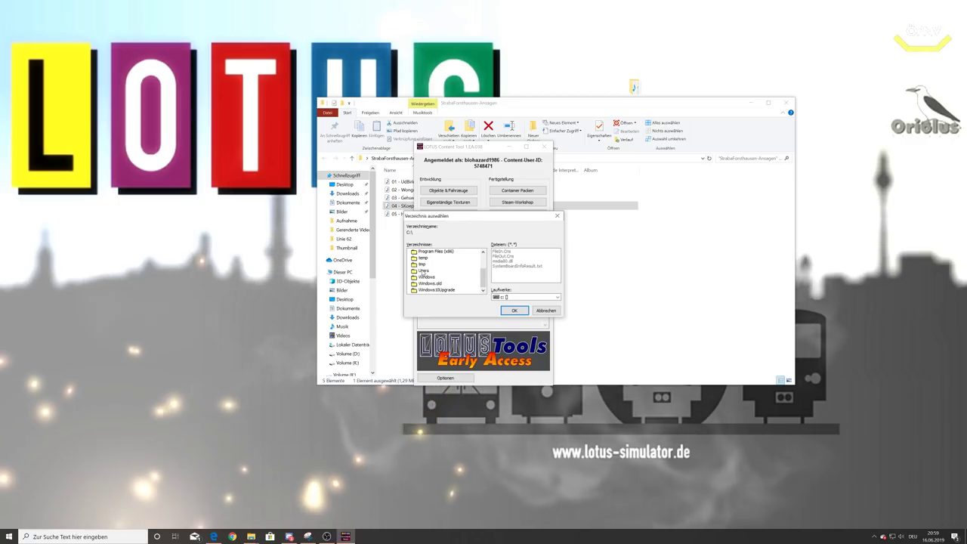
double_click(424, 270)
scroll(446, 285, "down", 3)
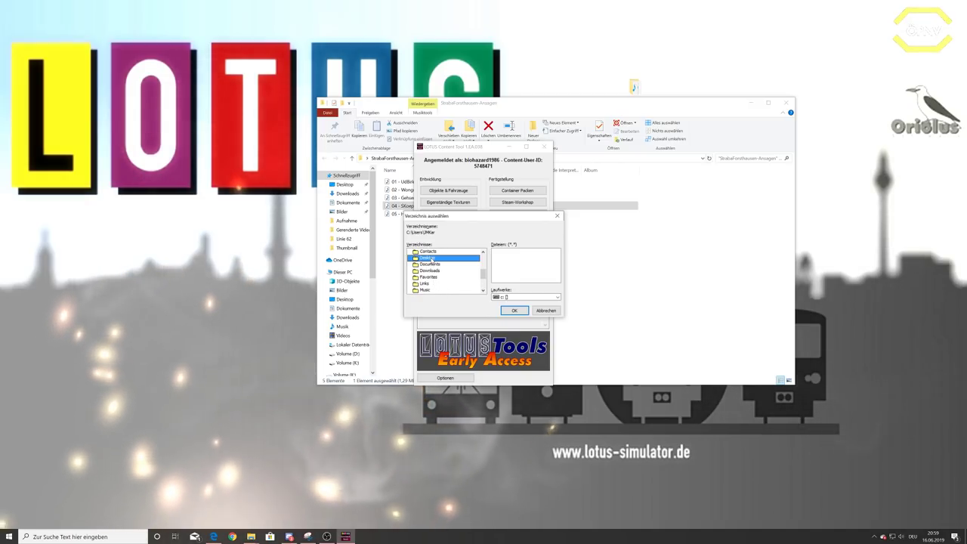
double_click(427, 258)
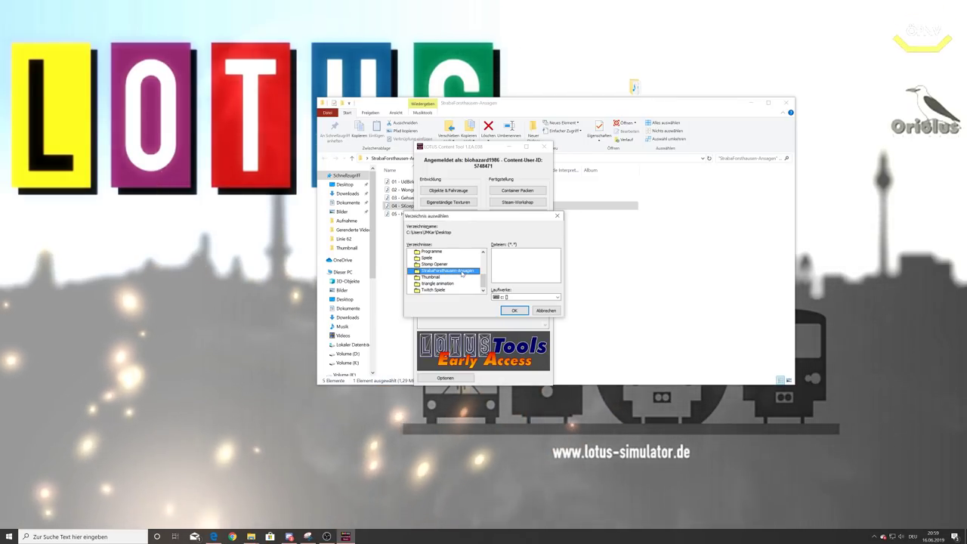
double_click(461, 273)
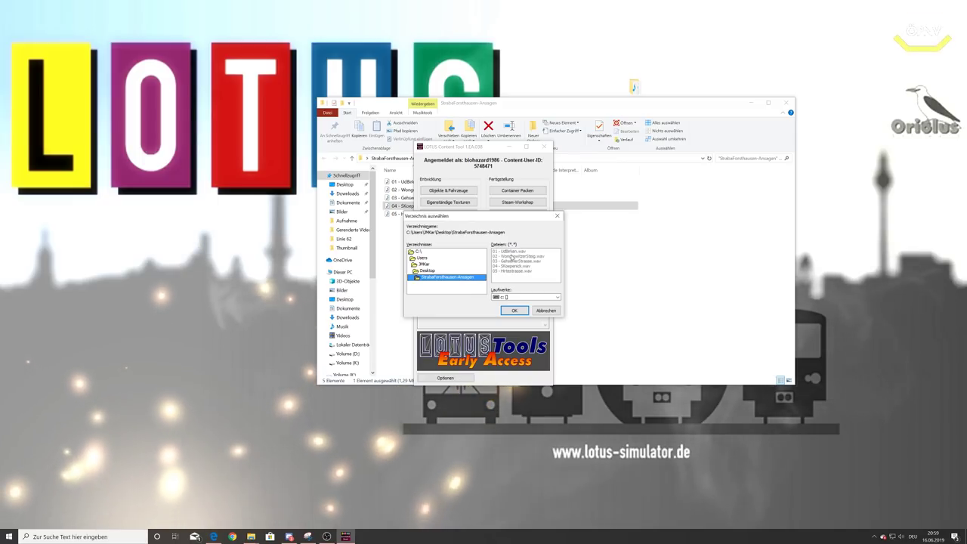
left_click(516, 310)
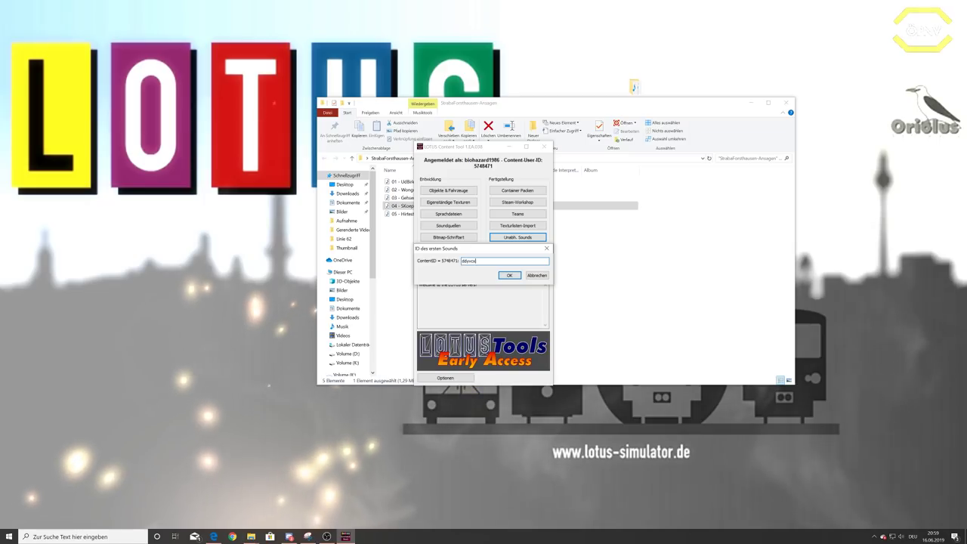
Set the first sound's ContentID to 1 and run the import of the WAV files through to its completion.
key("BackSpace")
key("BackSpace")
key("BackSpace")
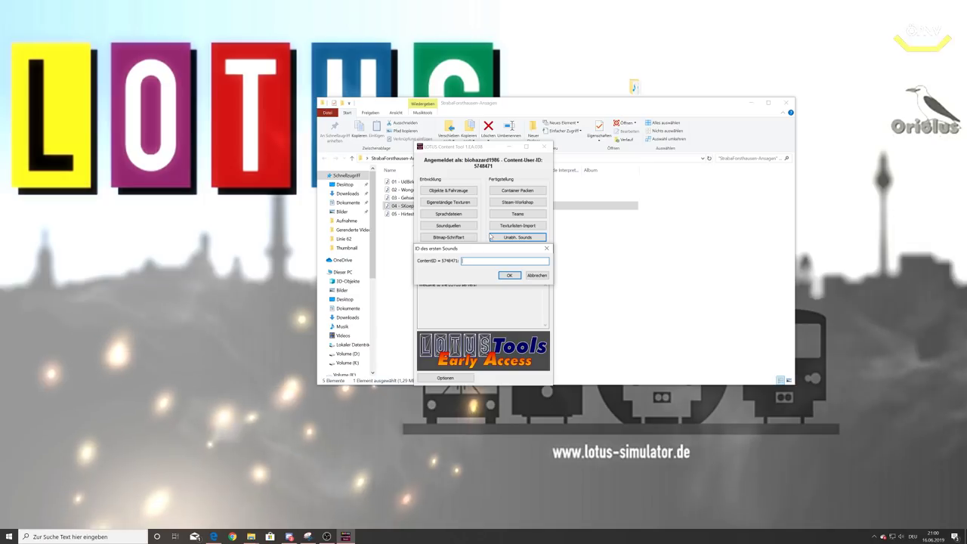
type("0")
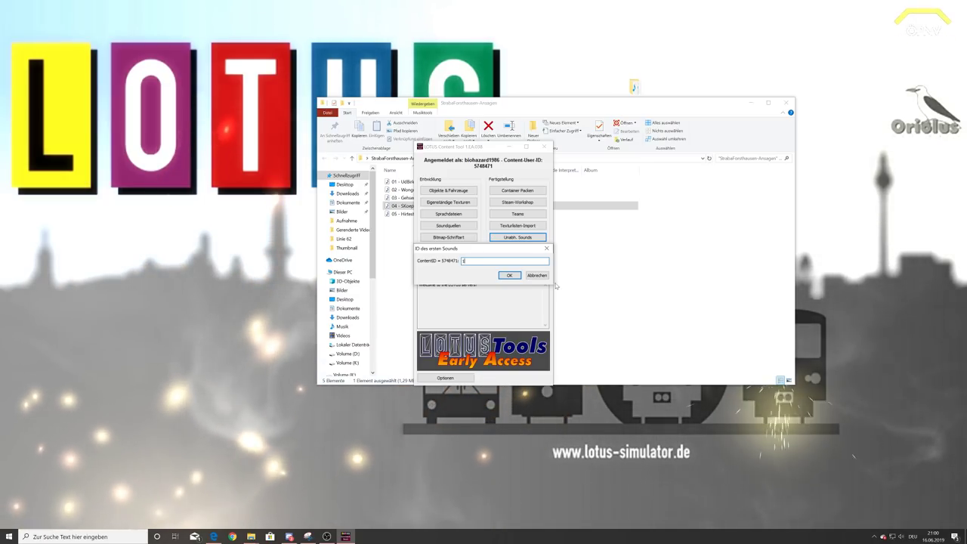
left_click(507, 274)
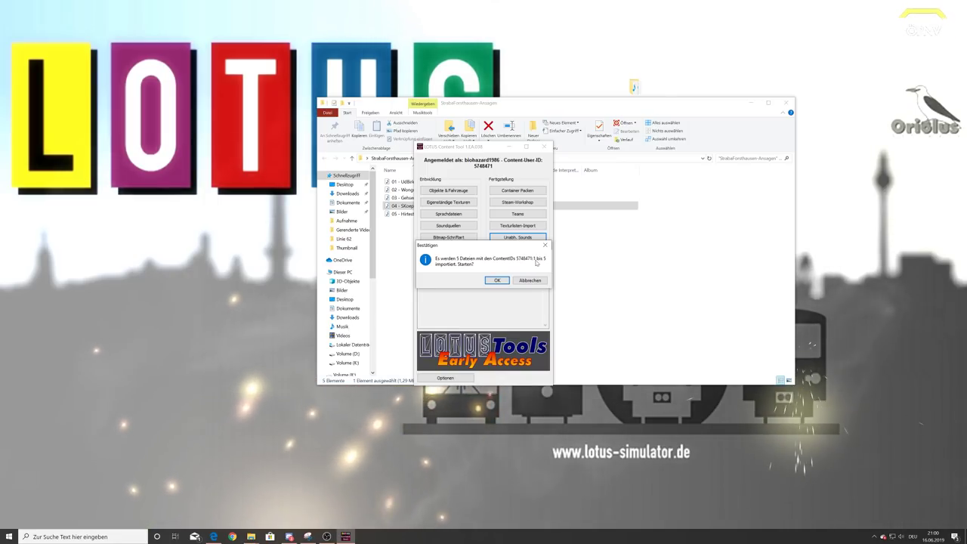
left_click(498, 281)
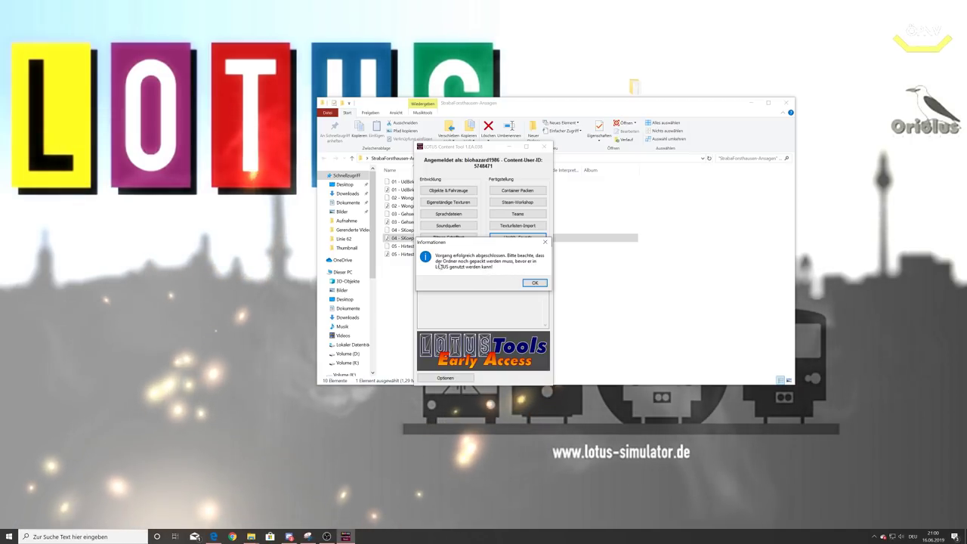
left_click(534, 283)
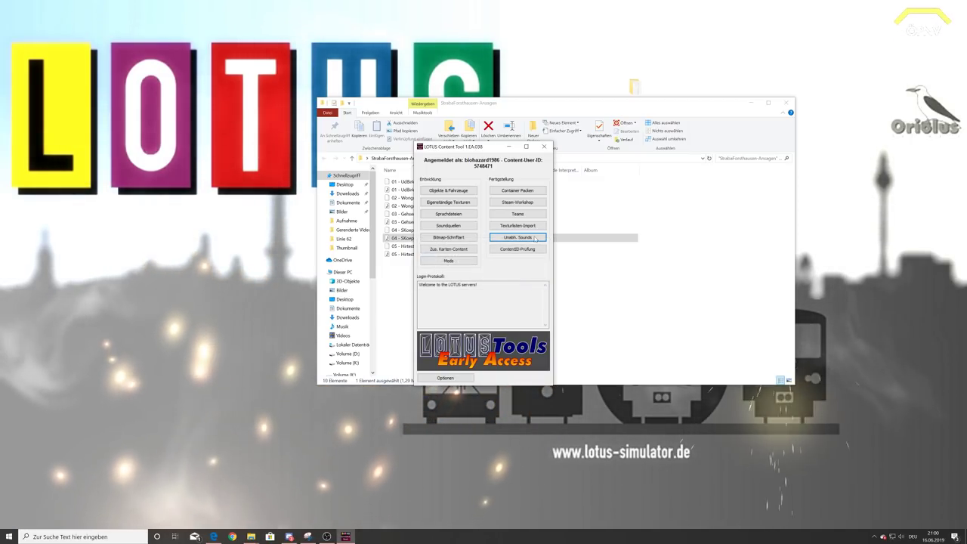
Bring the StrabaForsthausen-Ansagen folder to the front and examine the .lis file belonging to each announcement.
left_click(553, 102)
left_click(419, 197)
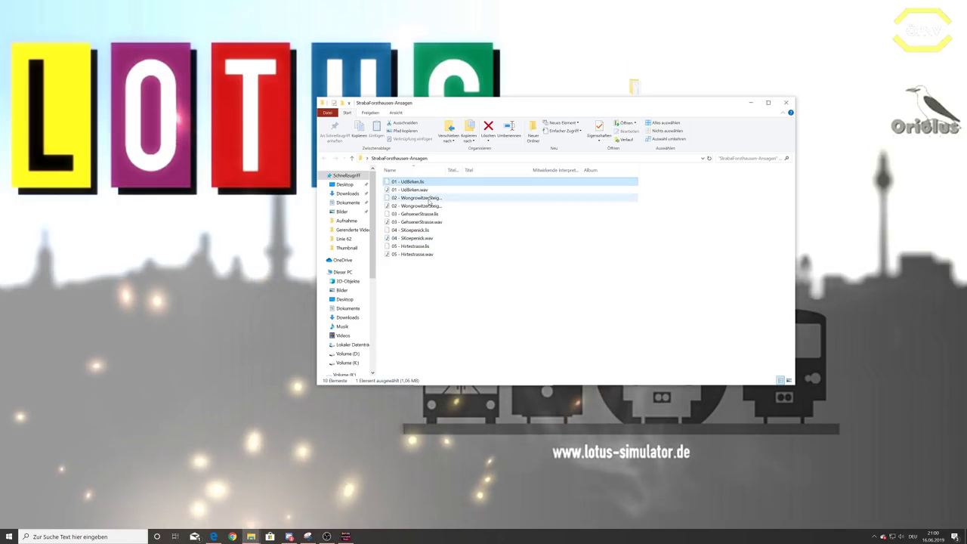
left_click(431, 214)
left_click(419, 230)
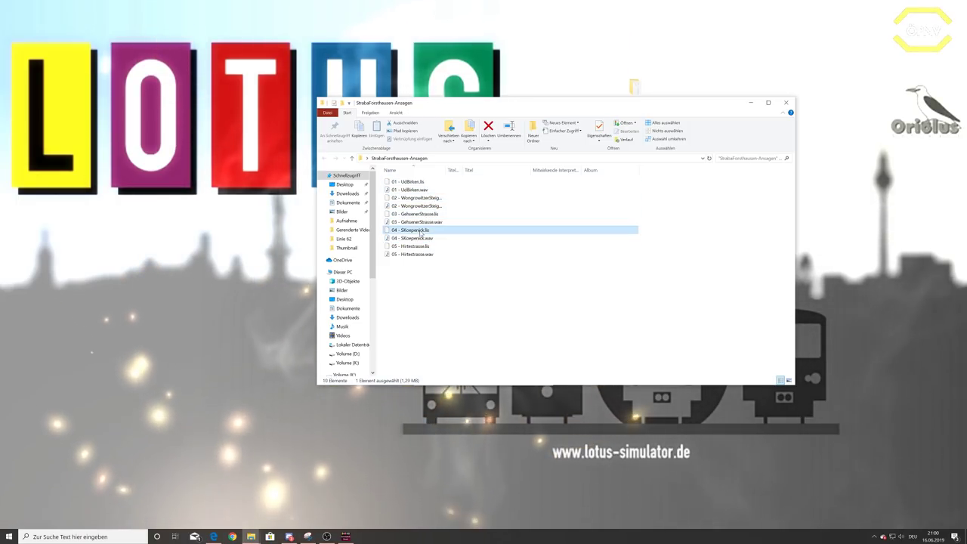
left_click(421, 246)
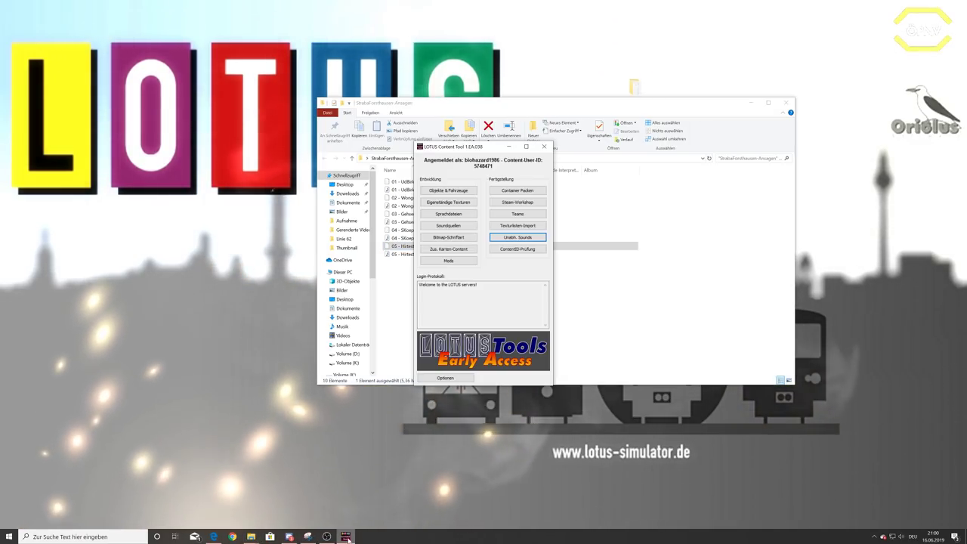
Pack the StrabaForsthausen-Ansagen folder into a container with the proposed Content-ID, without public domain.
left_click(521, 193)
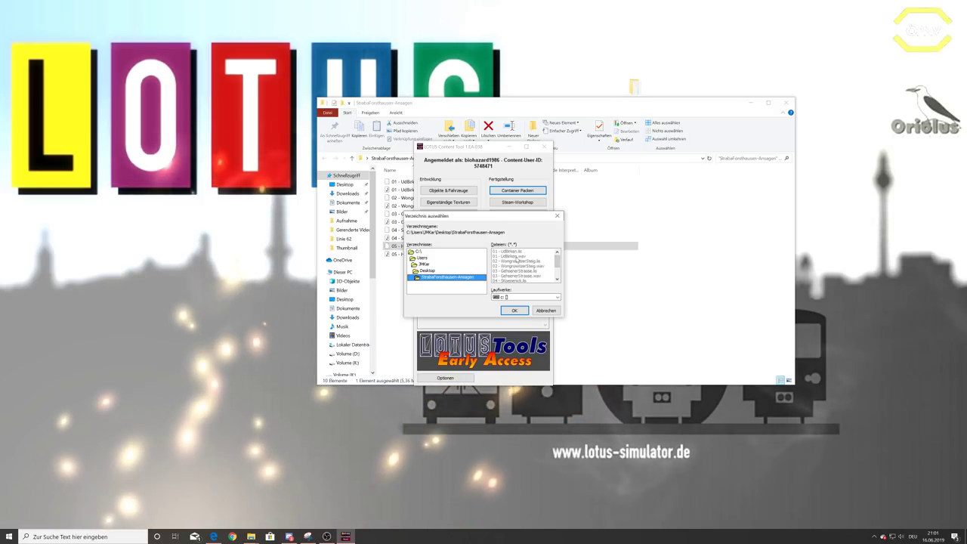
left_click(515, 311)
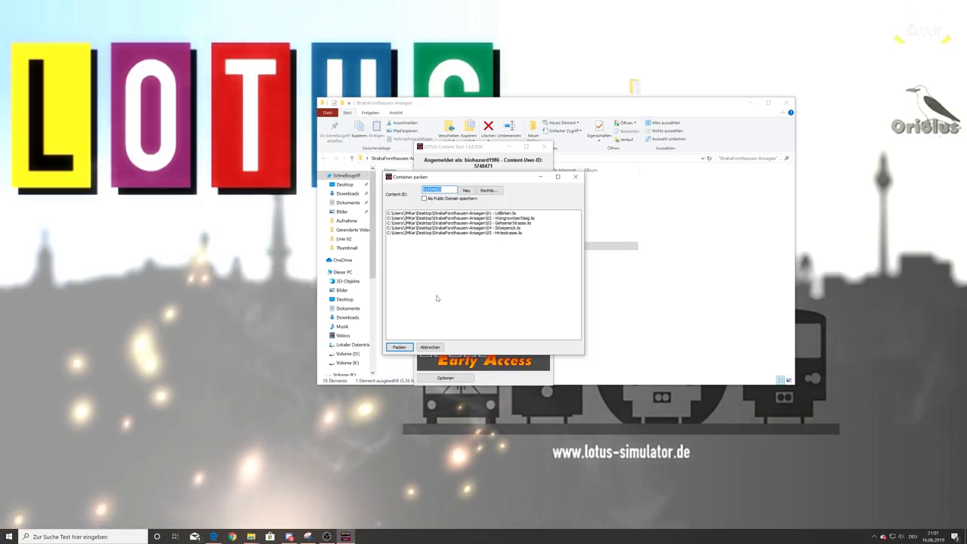
left_click(400, 348)
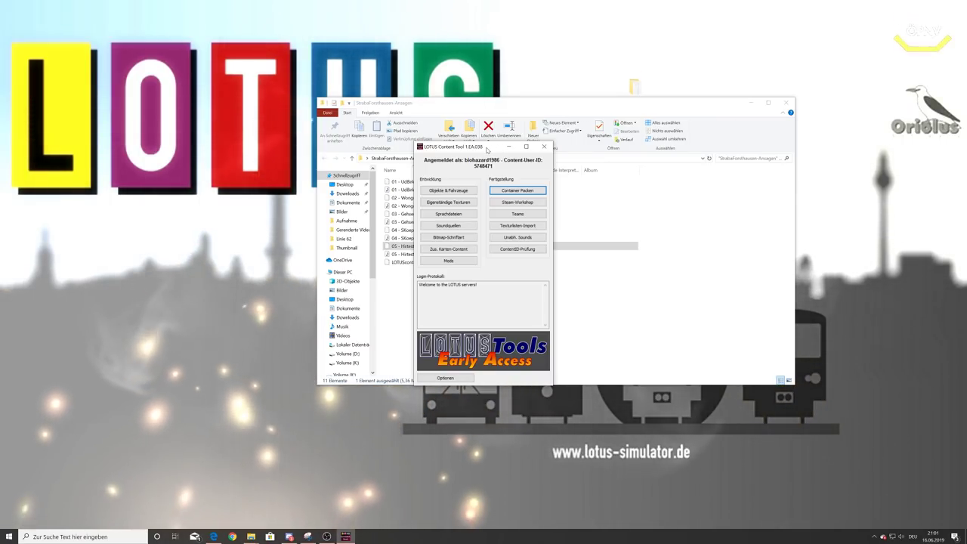
Move the Content Tool aside, inspect the LOTUScontdescr file in the announcements folder, and move the tool back over the folder.
left_click_drag(488, 149, 238, 151)
left_click(408, 263)
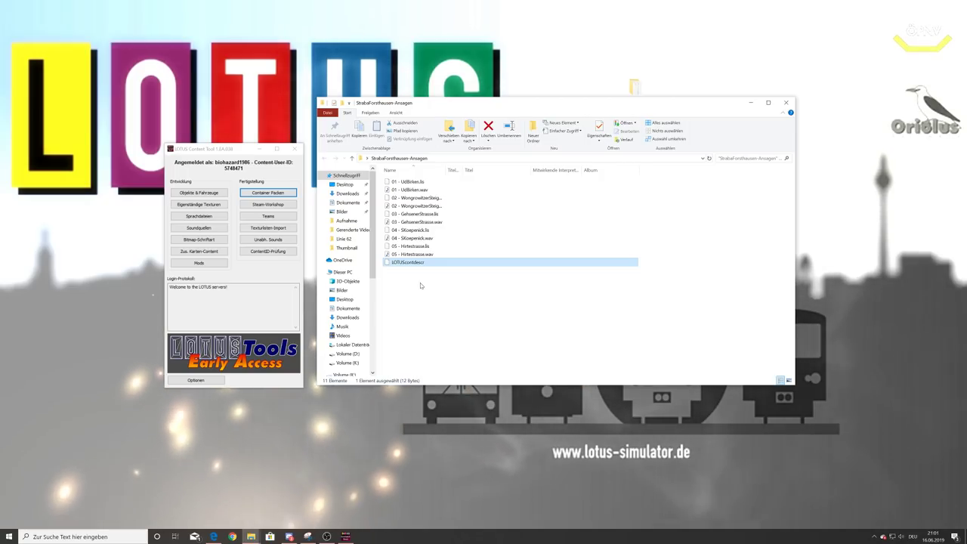
left_click_drag(231, 150, 538, 156)
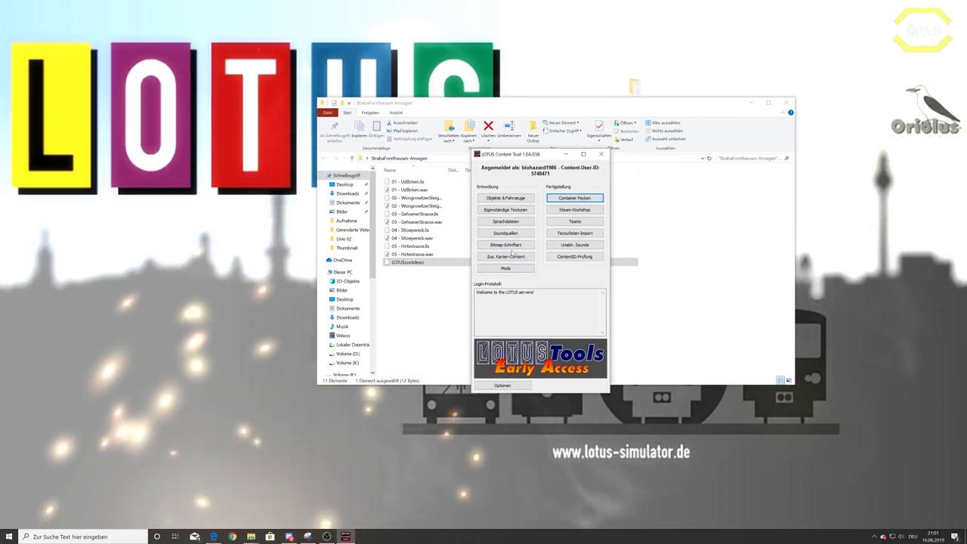
Open the basic FIS group StrabaForsthausen.lpg, view its stops and routes, and close it again.
left_click(502, 257)
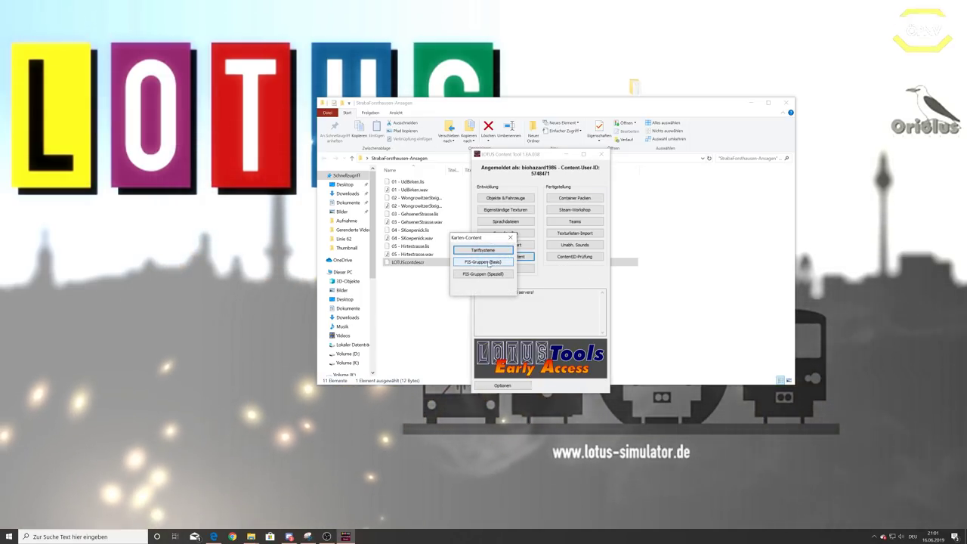
left_click(483, 263)
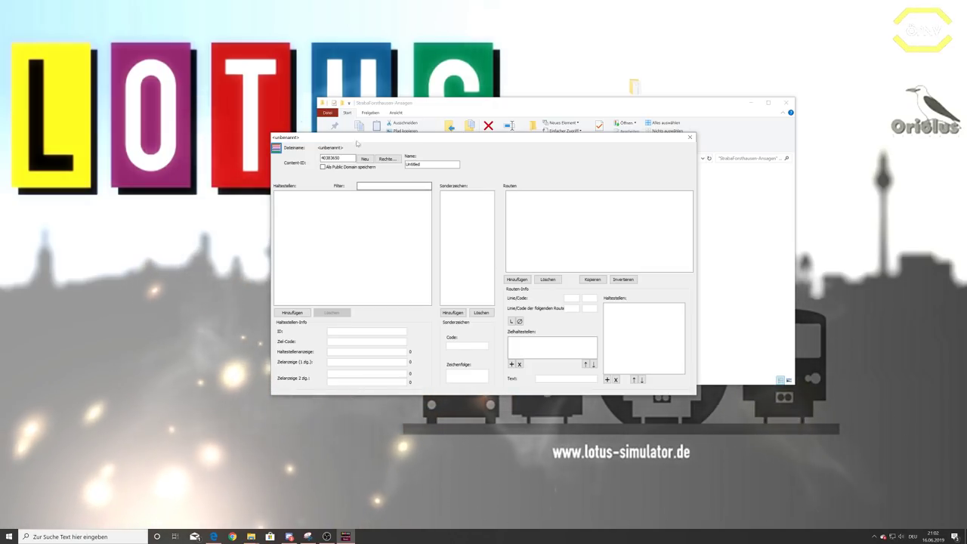
left_click(277, 148)
left_click(306, 209)
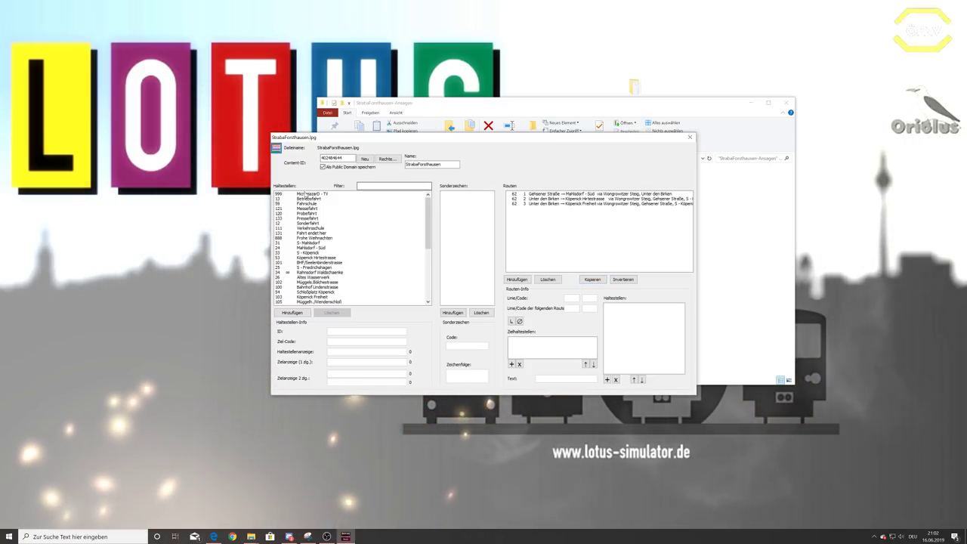
left_click(689, 136)
Create a special FIS group based on StrabaForsthausen and review its stops and the route from Gehsener Straße to Mahlsdorf-Süd.
left_click(521, 257)
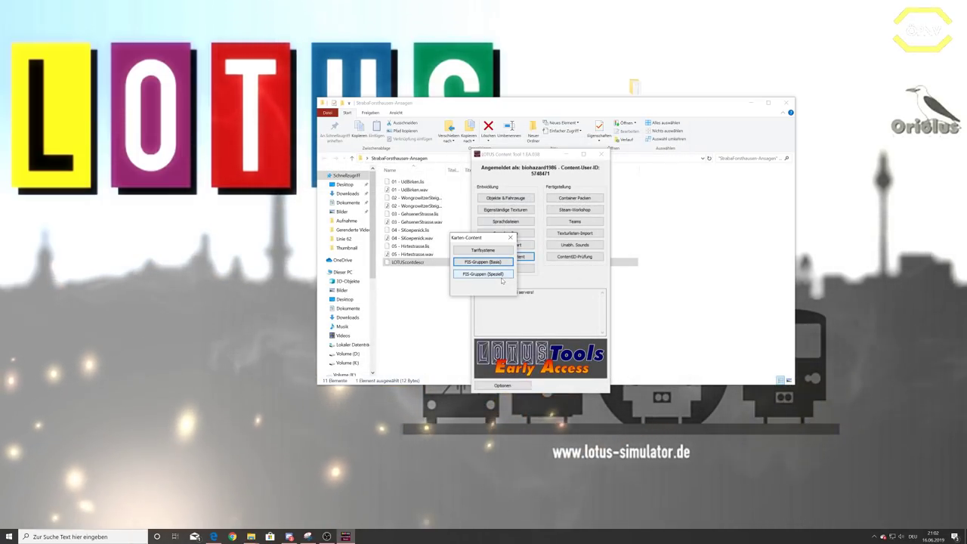
left_click(500, 278)
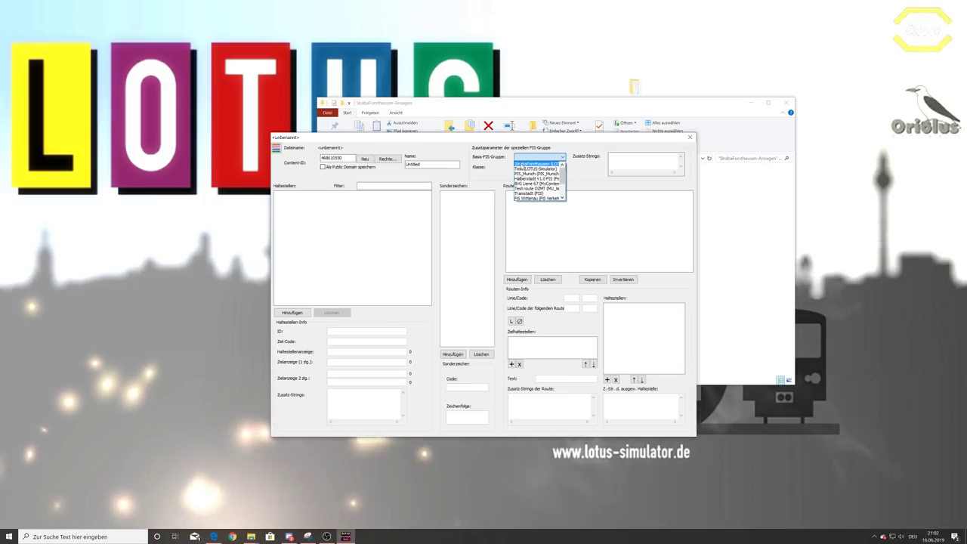
left_click(537, 163)
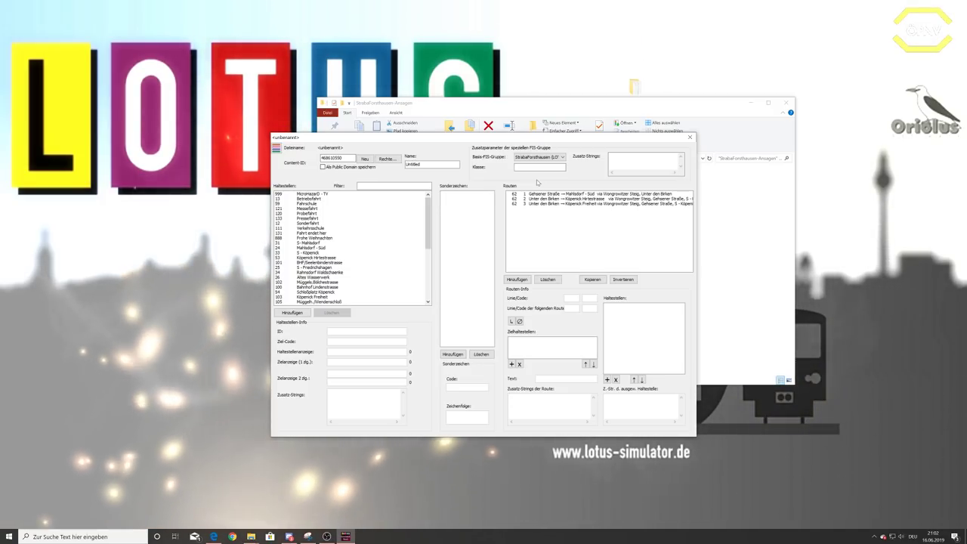
scroll(316, 258, "down", 7)
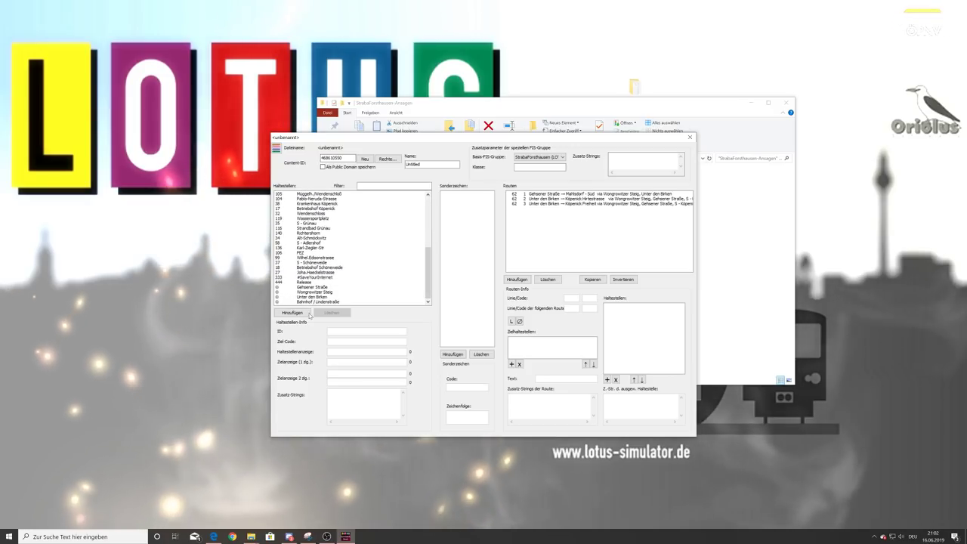
scroll(316, 258, "up", 7)
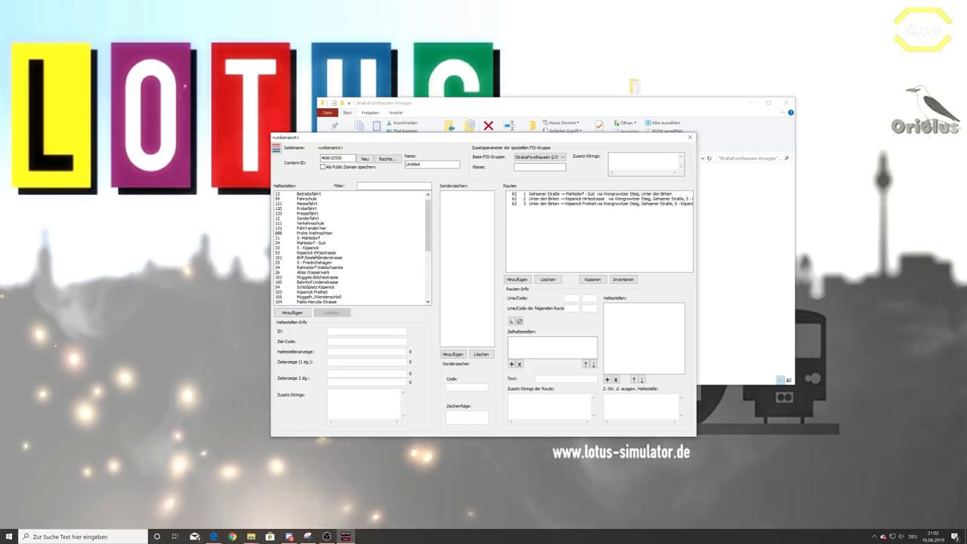
left_click(584, 195)
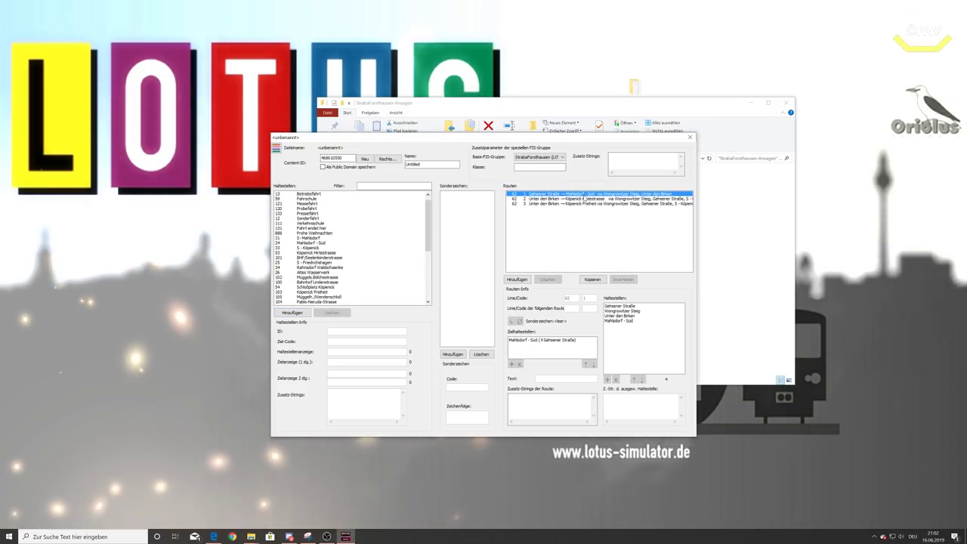
left_click(326, 233)
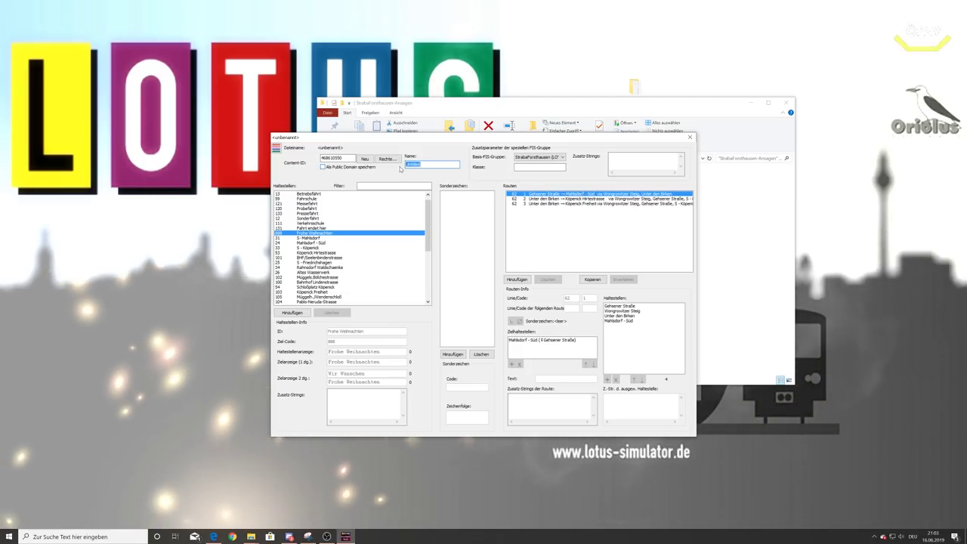
type("Dire")
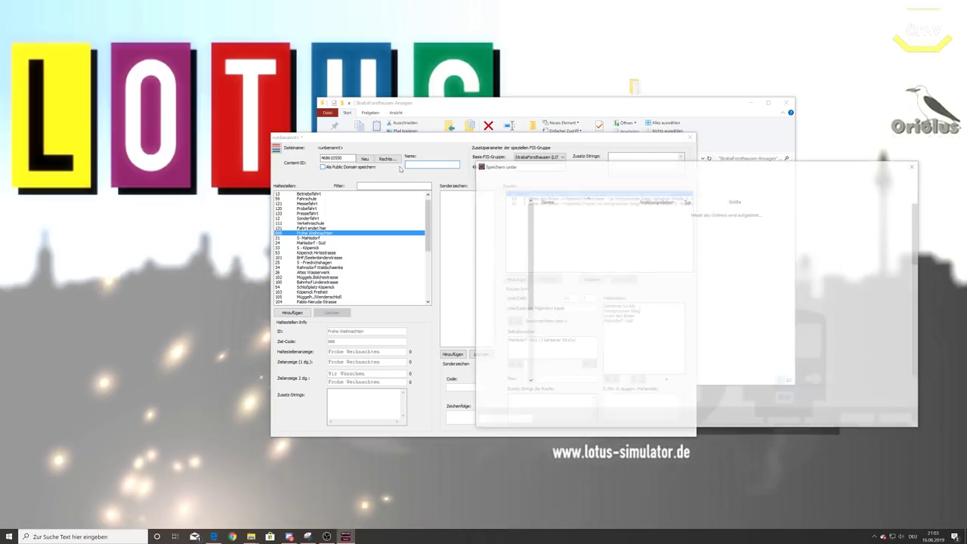
type("trab")
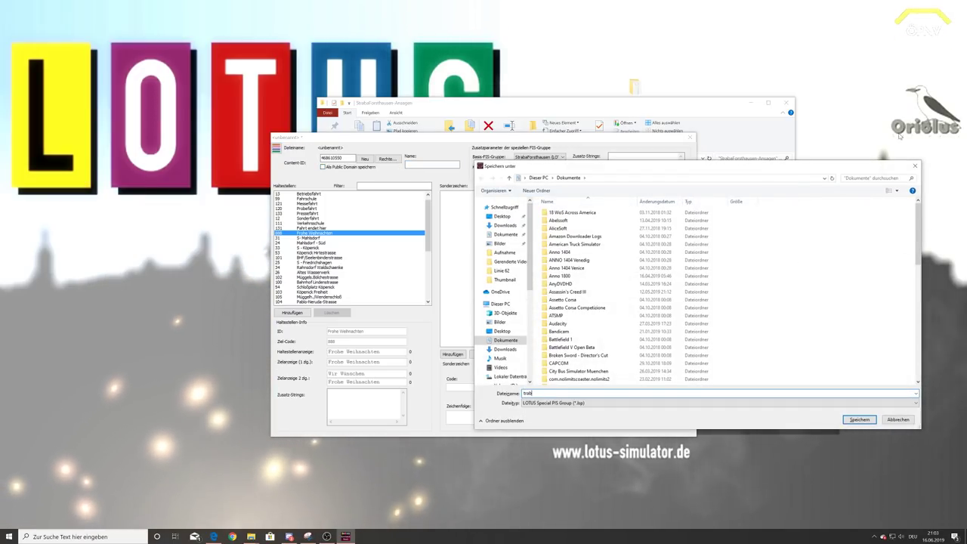
key("Escape")
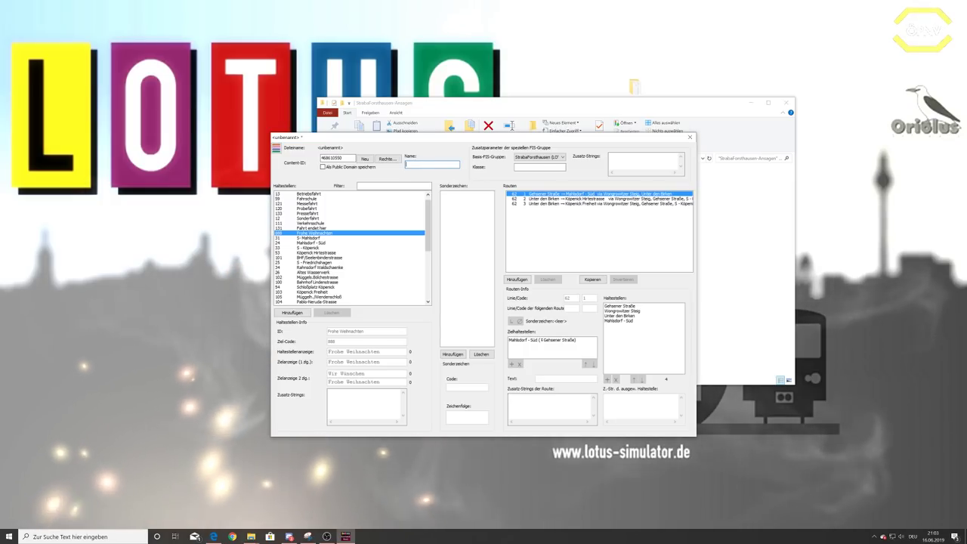
Name the special FIS group StrabaForsthausen-Ansagen.
type("Stra")
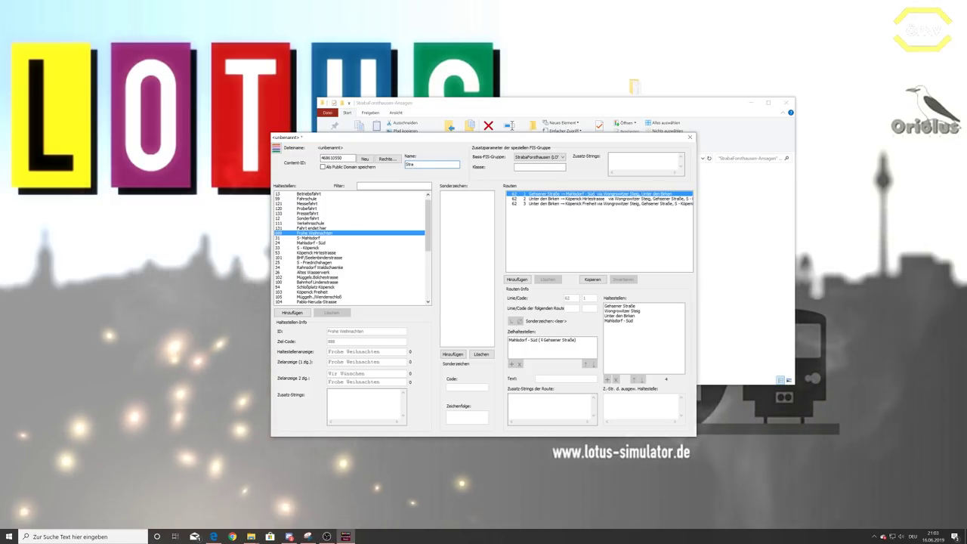
type("baFo")
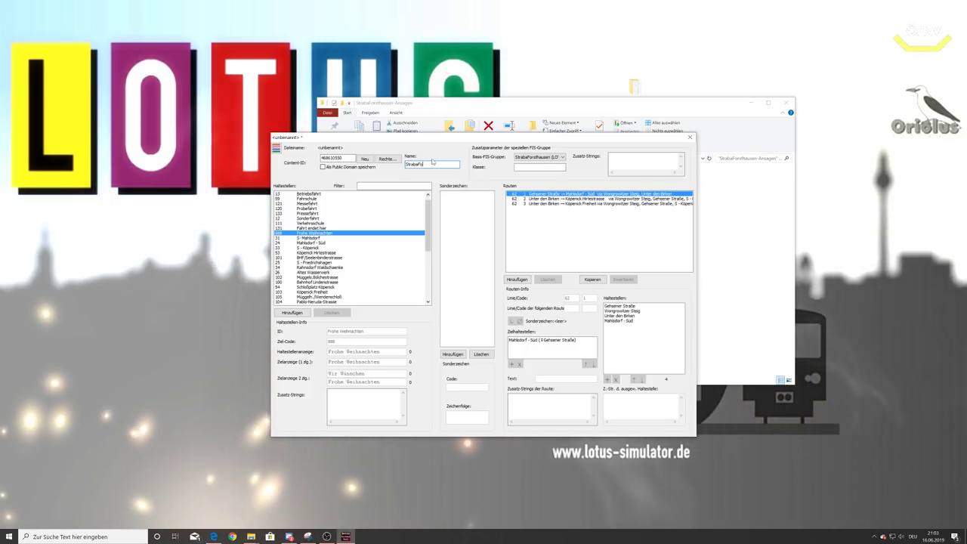
type("rstha")
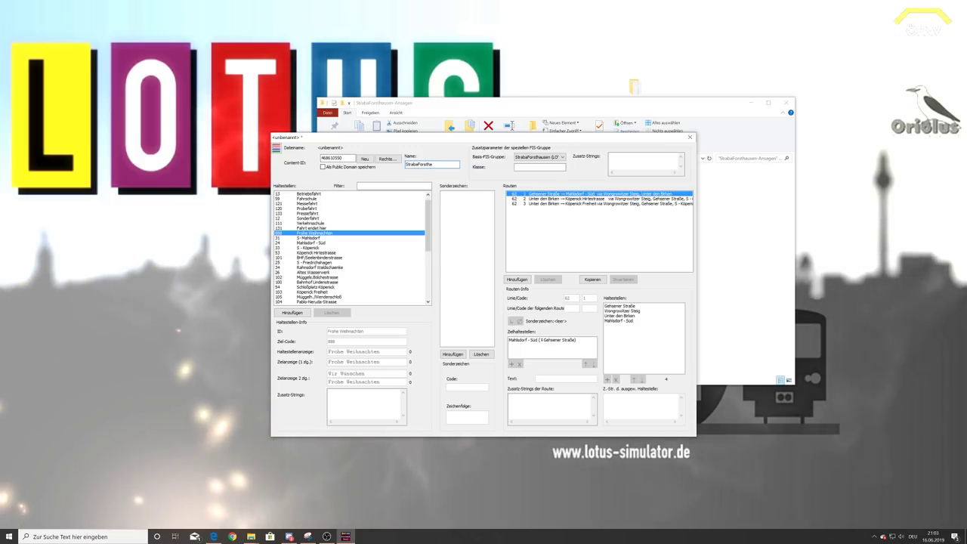
type("usen-")
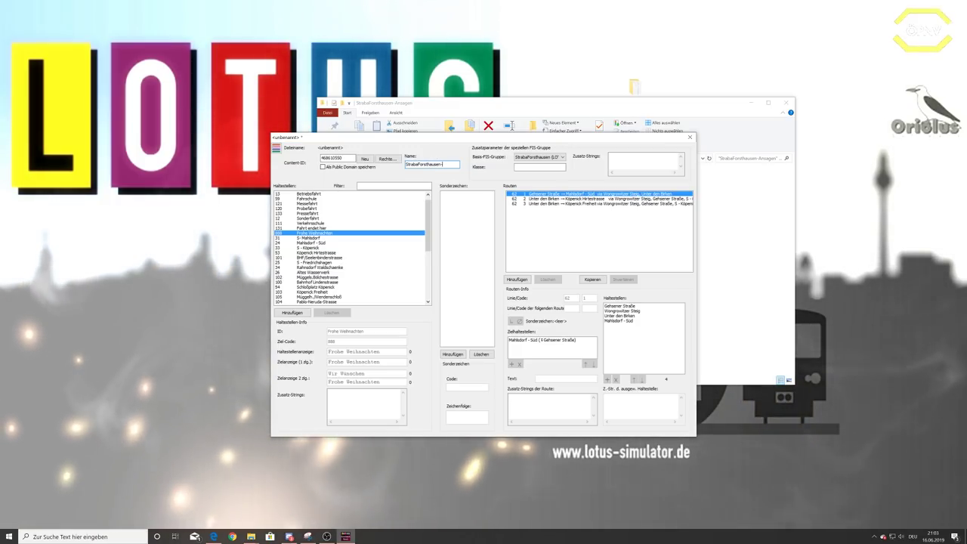
type("Ansagen")
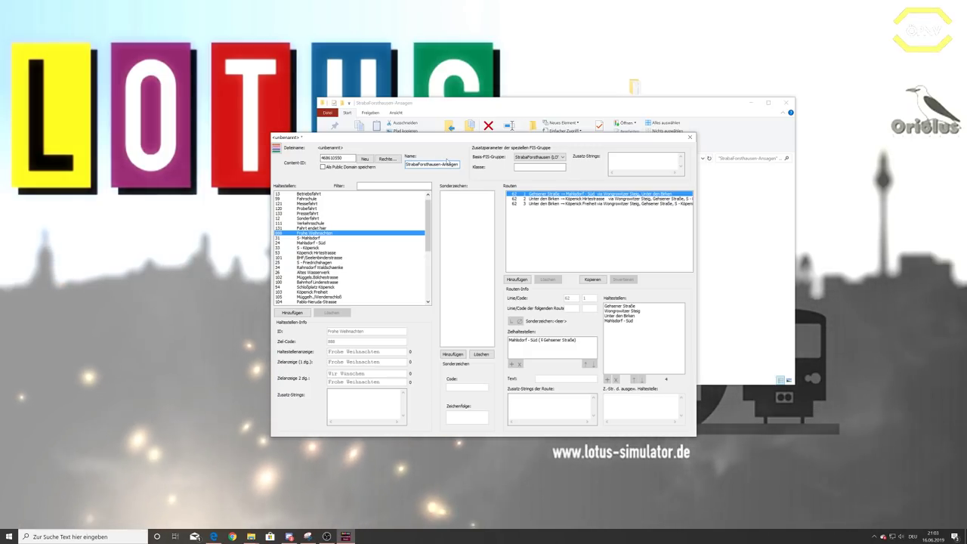
Copy the class name ANNOUNCEMENT from the FIS wiki article in the browser and enter it as the special FIS group's class.
left_click(515, 167)
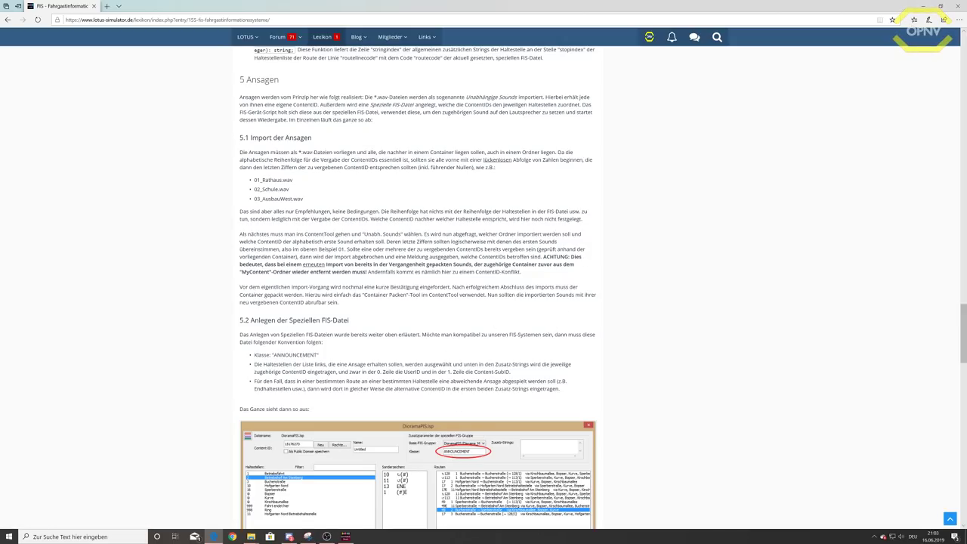
right_click(312, 357)
left_click(323, 362)
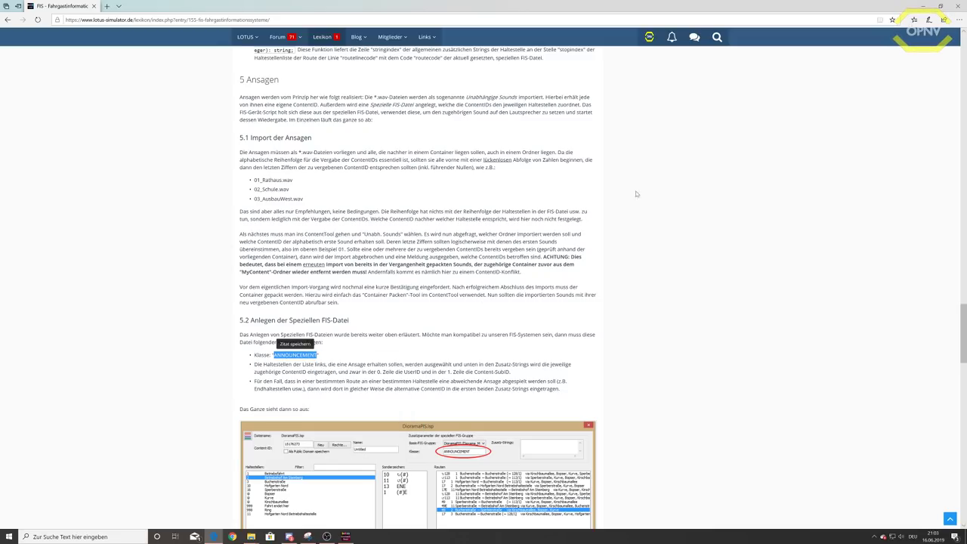
left_click(921, 6)
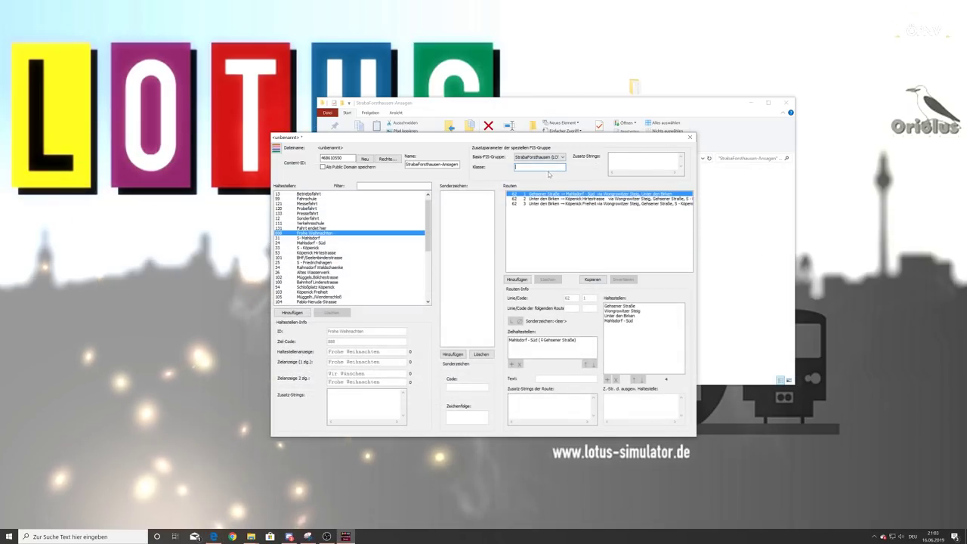
right_click(556, 167)
left_click(567, 200)
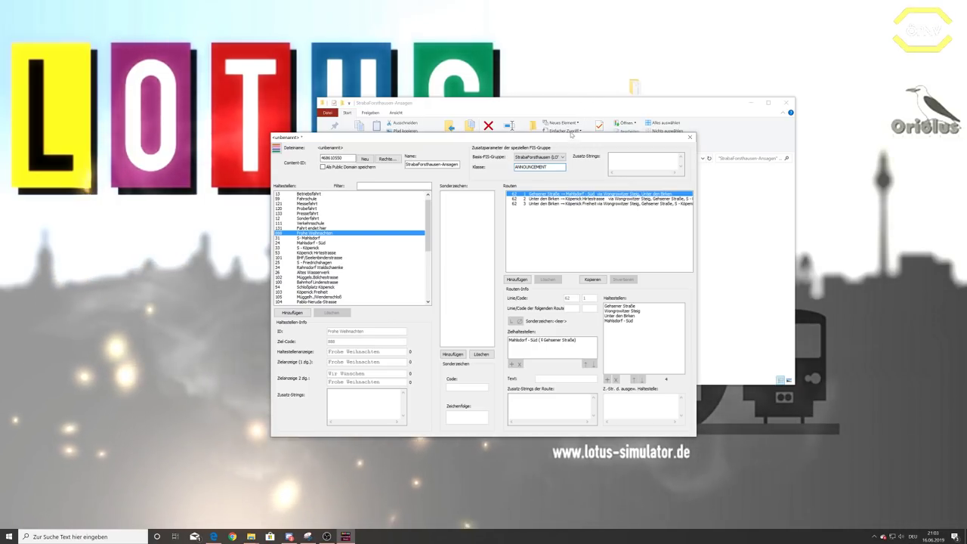
Arrange the FIS group editor and the Content Tool window side by side so that both can be read.
left_click_drag(562, 144, 370, 176)
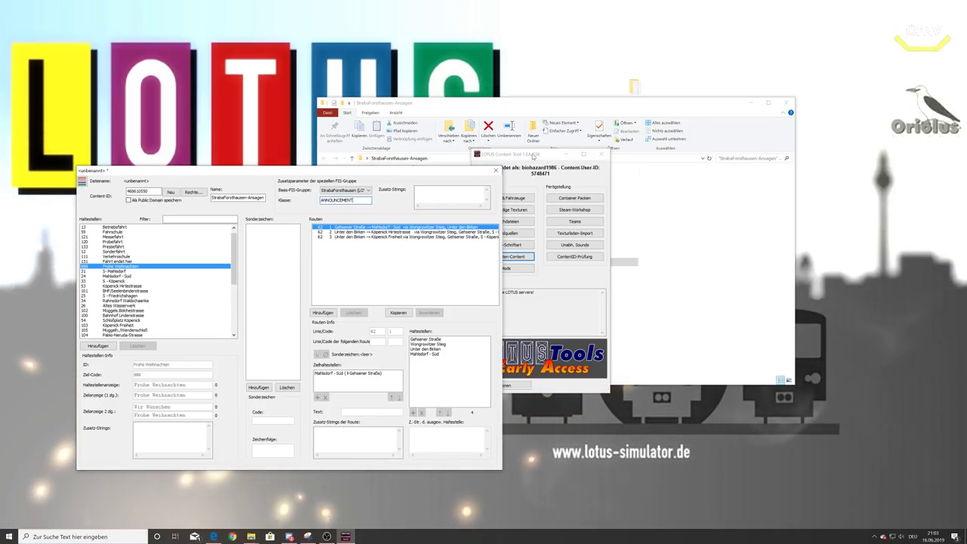
left_click_drag(536, 154, 738, 39)
left_click_drag(396, 172, 563, 199)
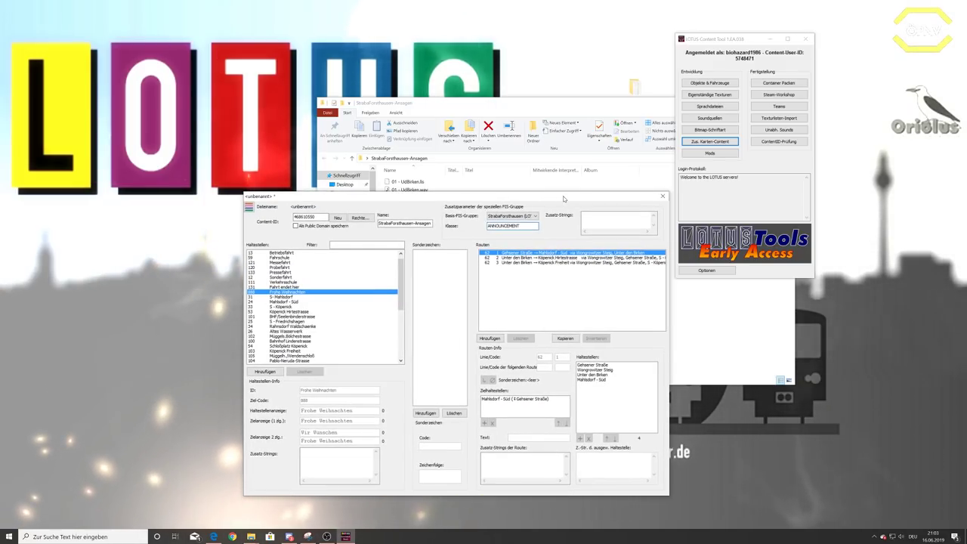
Examine section 5.2 of the wiki article and its example image for how stops' additional strings are filled in, then return to the editor.
left_click(214, 537)
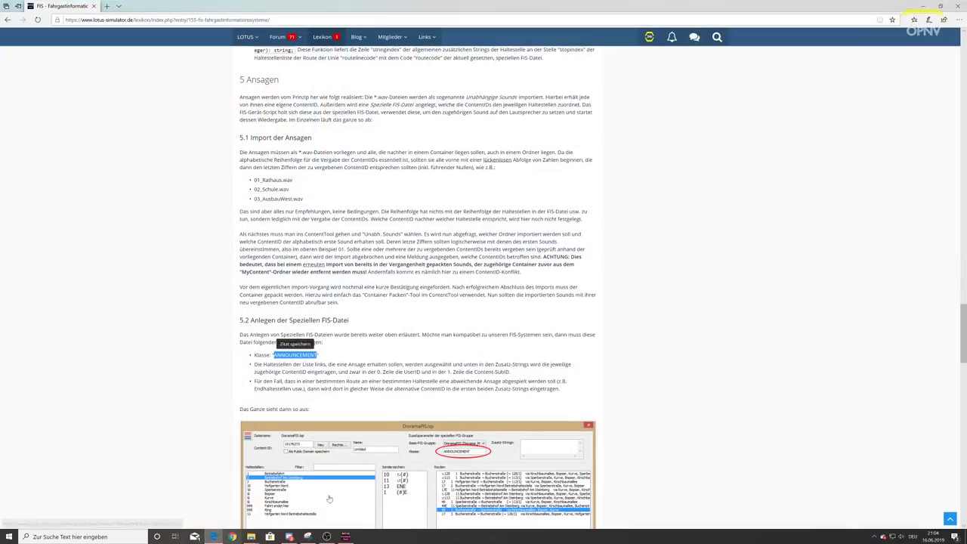
scroll(483, 303, "down", 10)
scroll(294, 398, "up", 5)
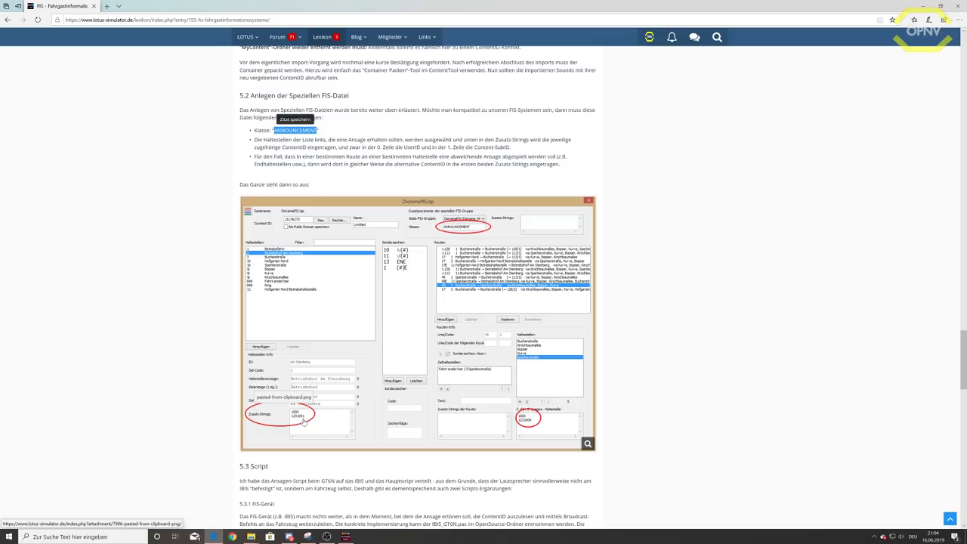
scroll(653, 278, "up", 5)
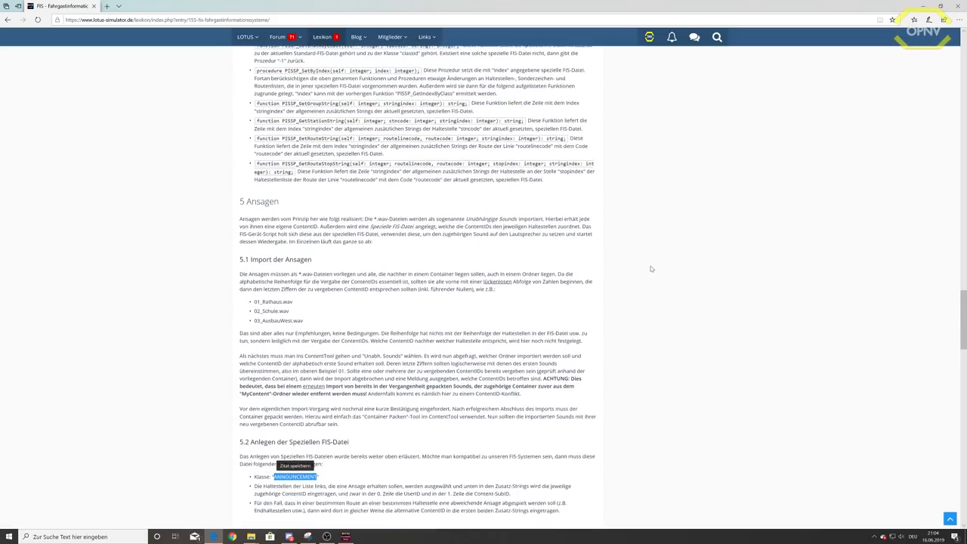
scroll(651, 268, "down", 3)
scroll(651, 268, "down", 4)
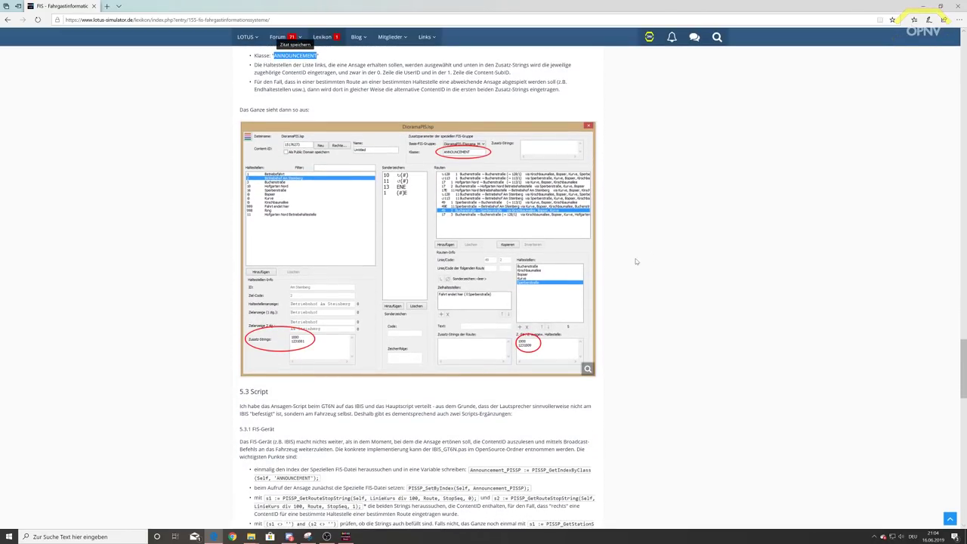
scroll(635, 261, "up", 1)
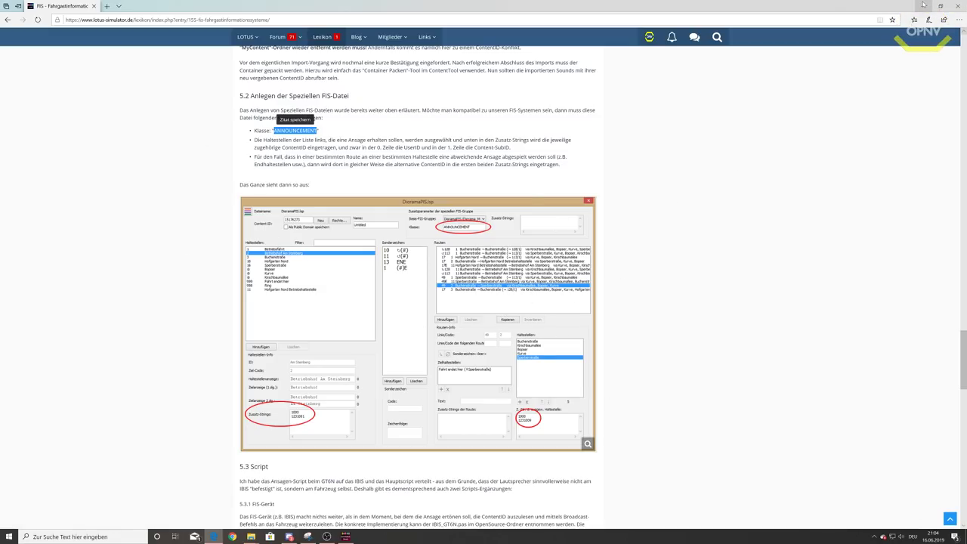
left_click(922, 4)
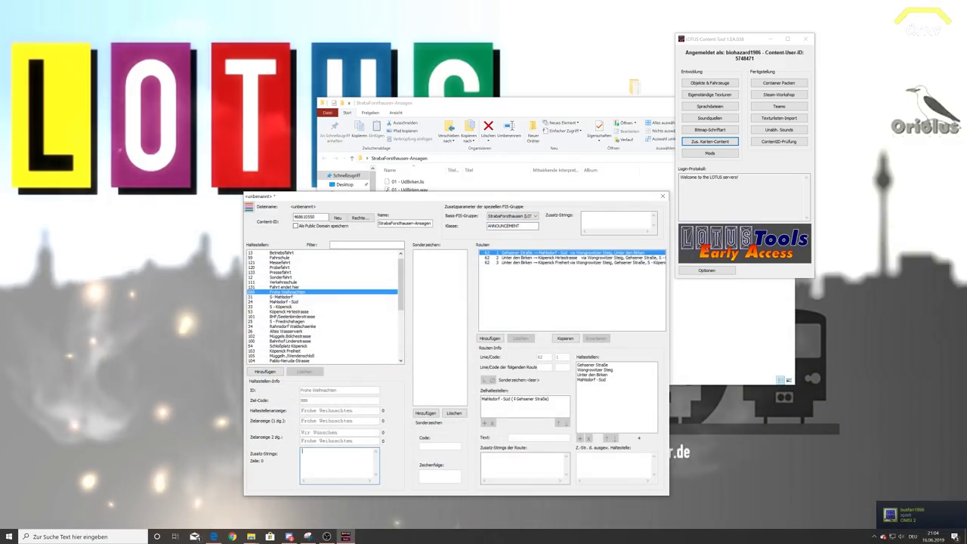
Select the stop S - Köpenick and enter the account's Content User ID as the first line of its additional strings.
left_click(311, 458)
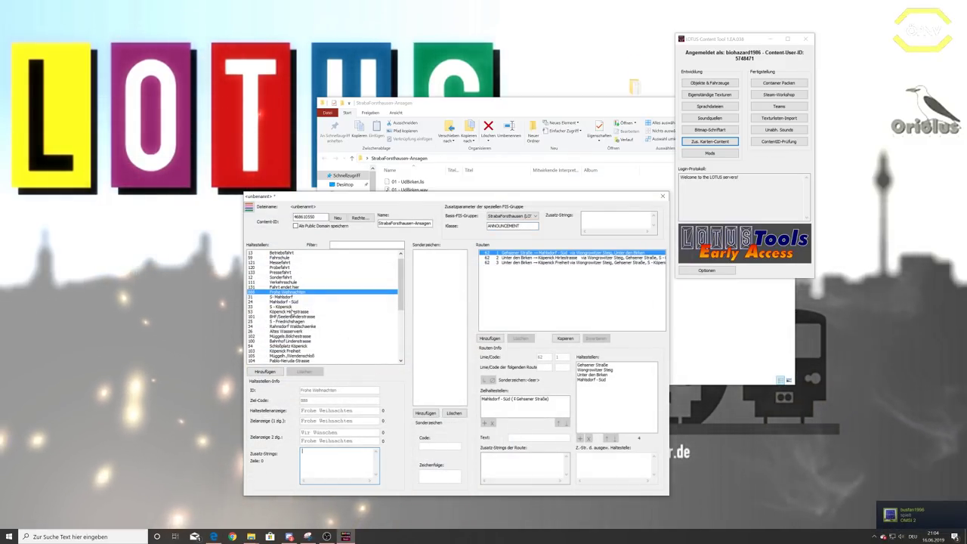
left_click(281, 306)
left_click(333, 463)
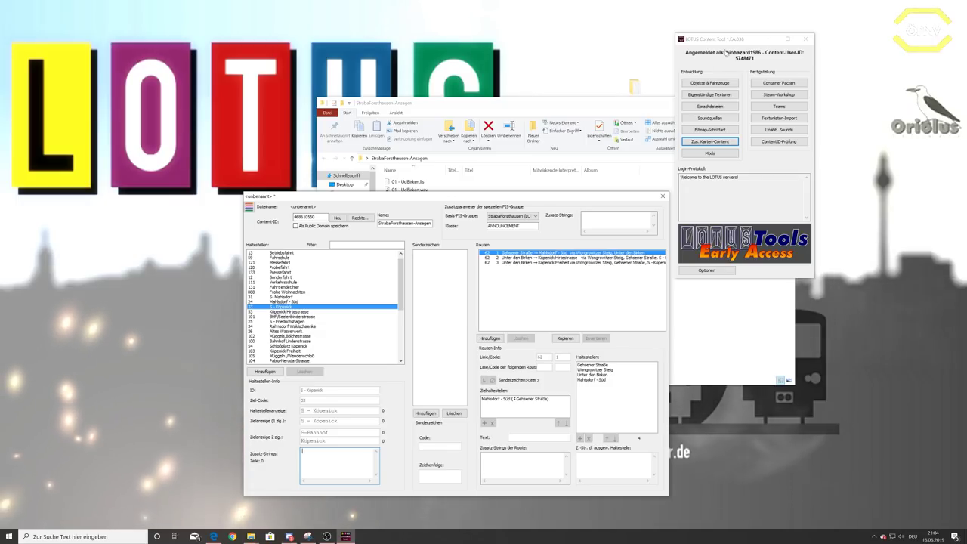
left_click_drag(737, 42, 786, 72)
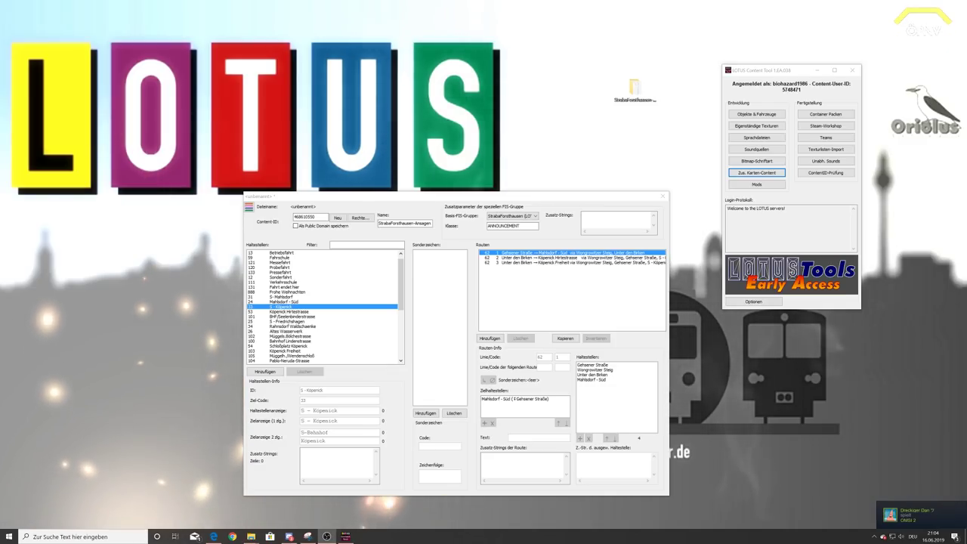
mouse_move(783, 66)
left_mouse_down()
mouse_move(835, 28)
mouse_move(770, 64)
left_mouse_up()
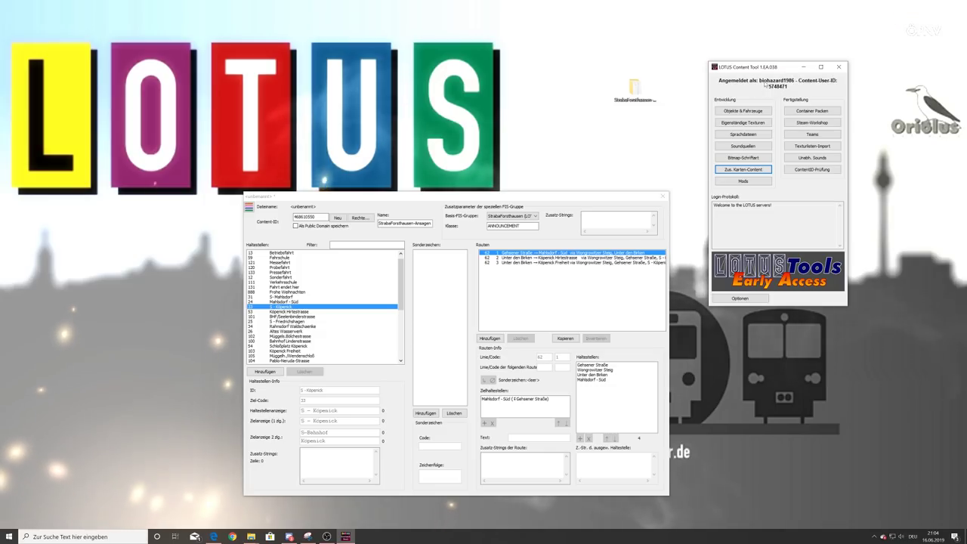
left_click(336, 463)
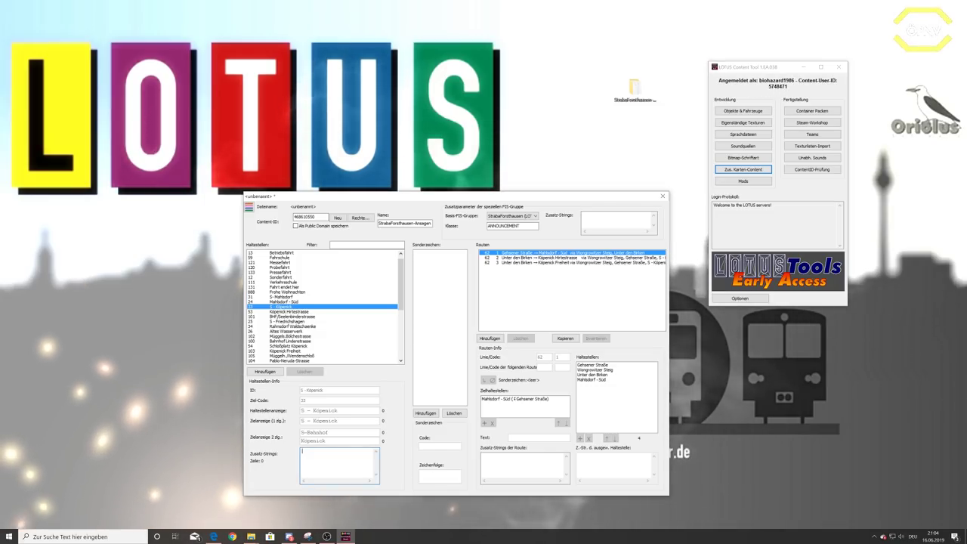
type("§")
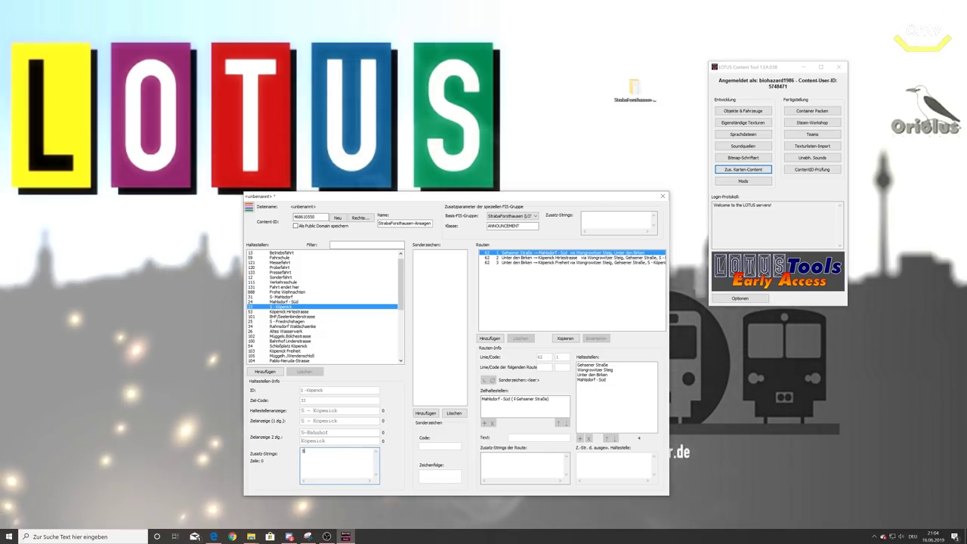
type("748471")
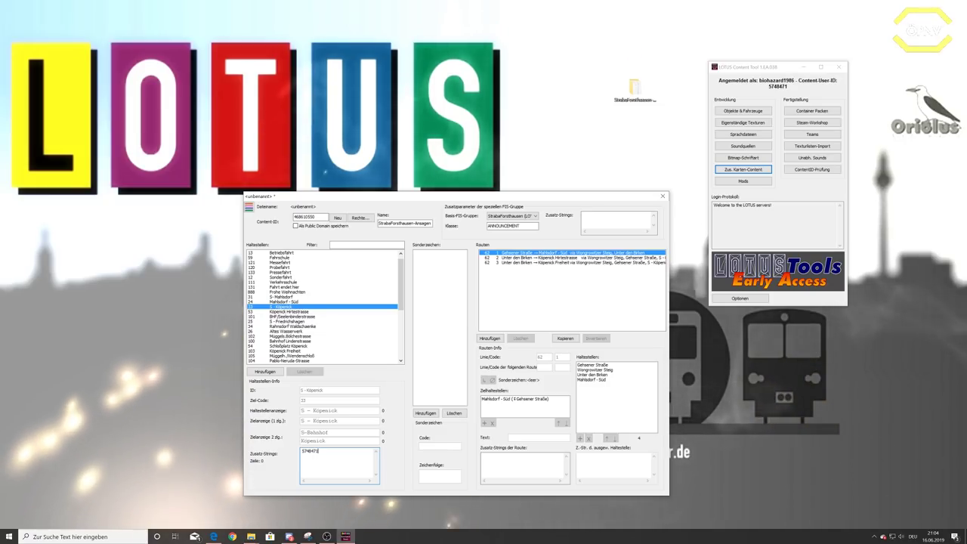
key("Return")
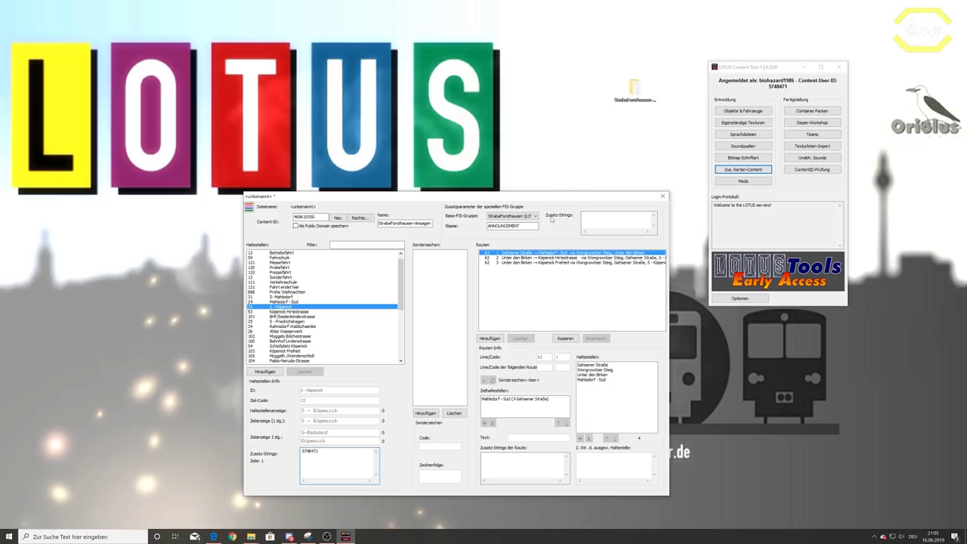
Look up the number of the SKoepenick sound in the StrabaForsthausen-Ansagen folder and enter 4 as the stop's second additional string.
left_click_drag(423, 196, 314, 134)
double_click(634, 89)
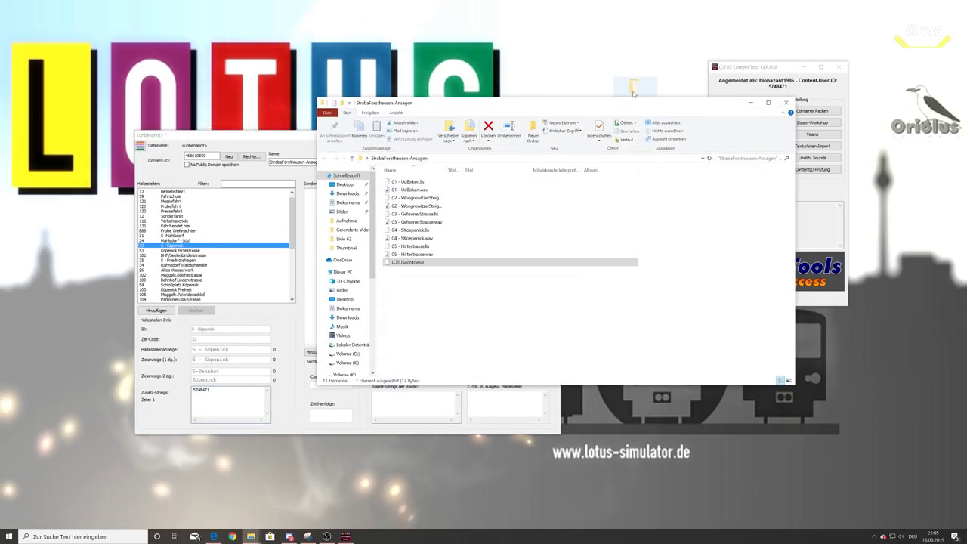
left_click(414, 239)
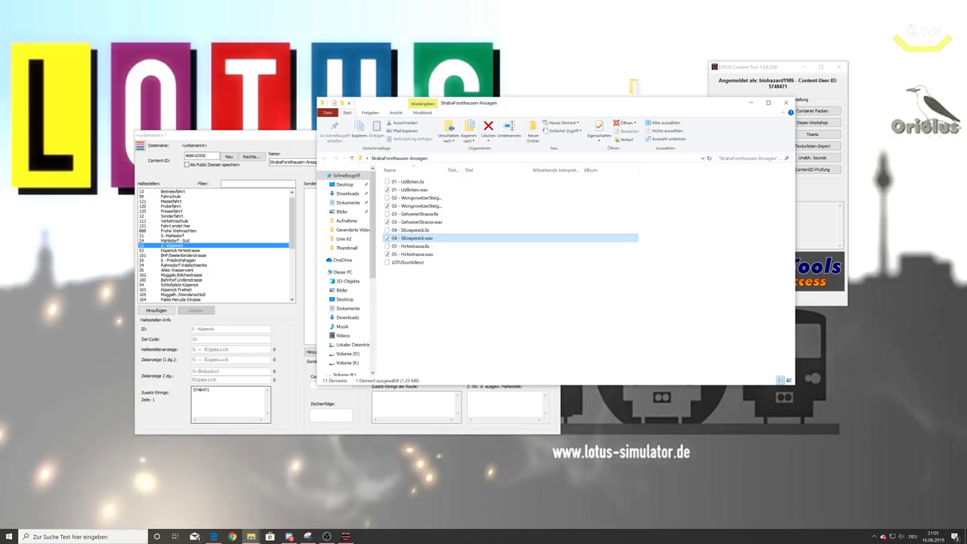
key("alt+Tab")
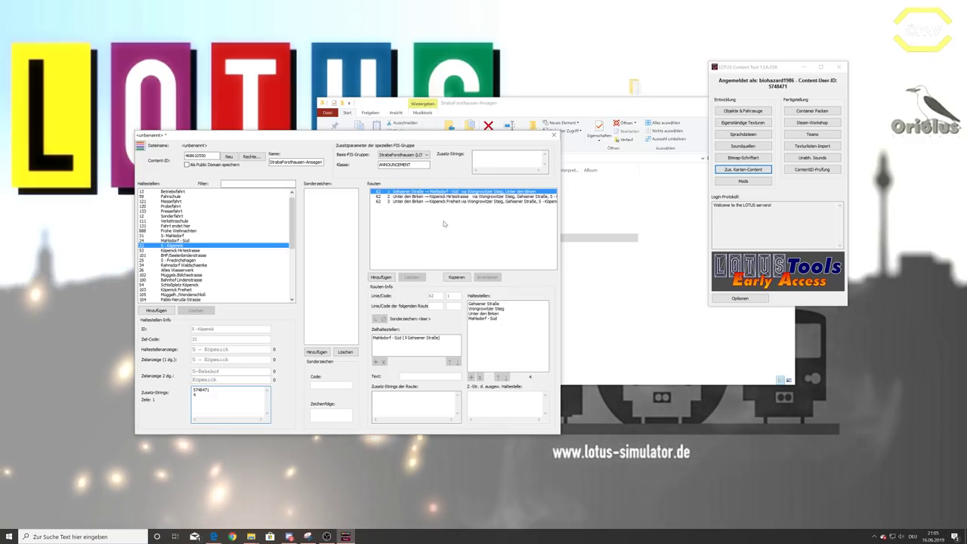
left_click_drag(423, 137, 464, 178)
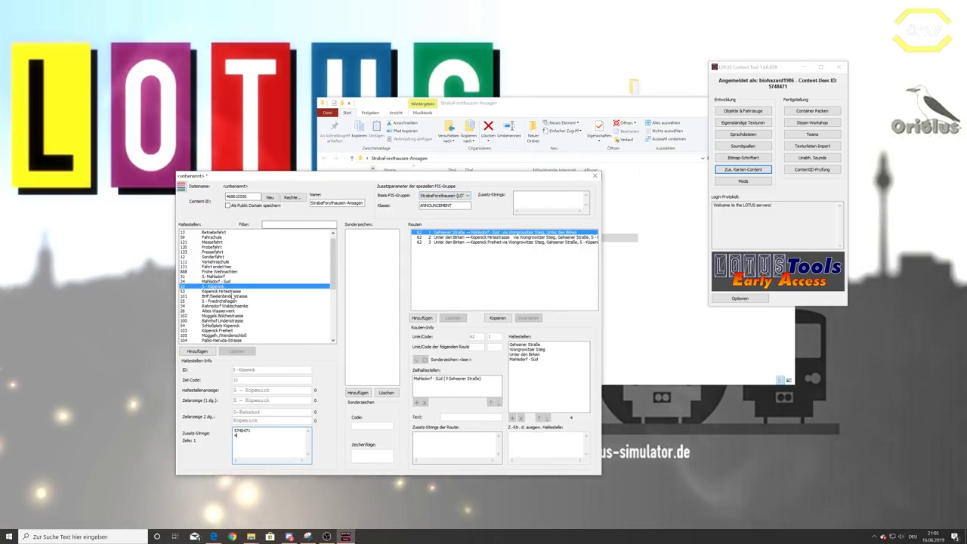
Copy the Content User ID from S - Köpenick's additional strings and enter it as the first additional string of the stop Gehsener Straße.
double_click(242, 430)
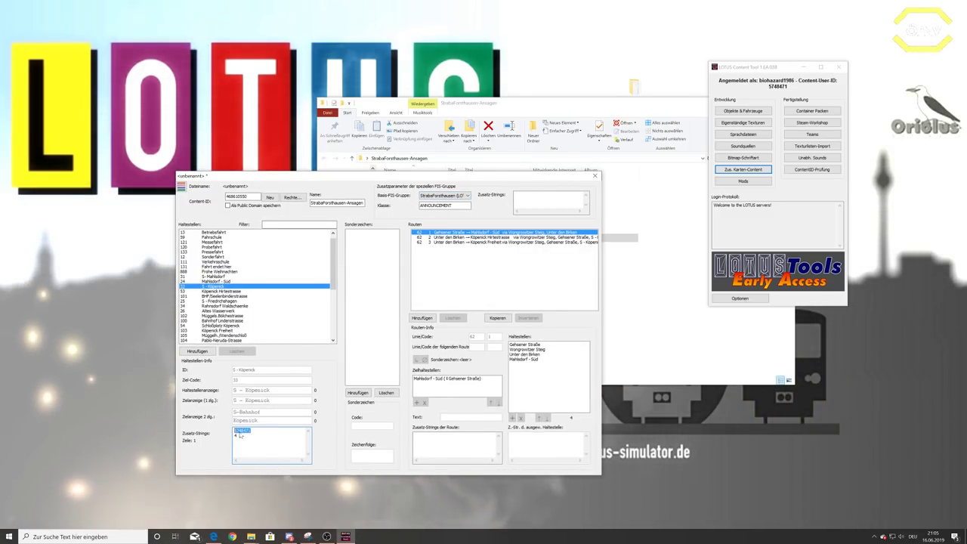
right_click(240, 435)
left_click(264, 356)
scroll(259, 313, "down", 5)
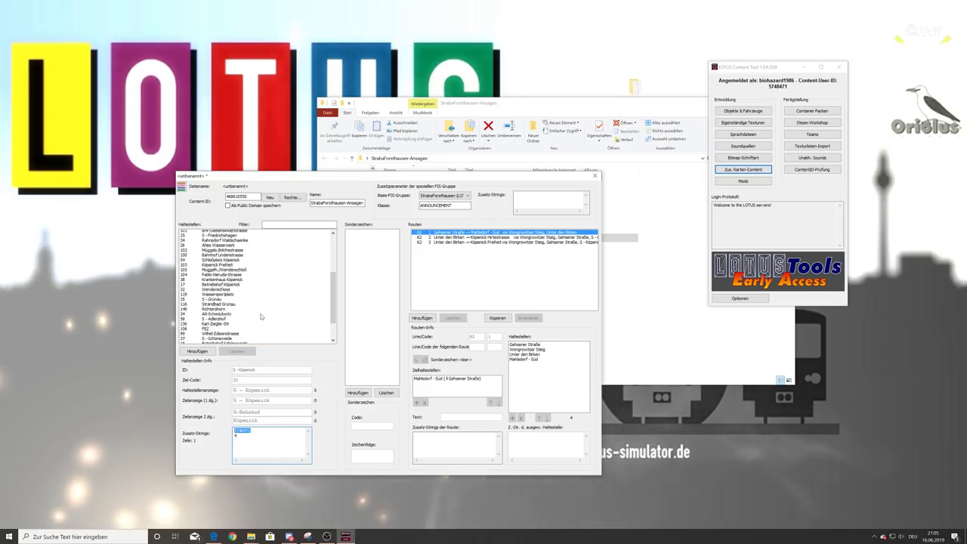
scroll(260, 317, "down", 3)
left_click(222, 327)
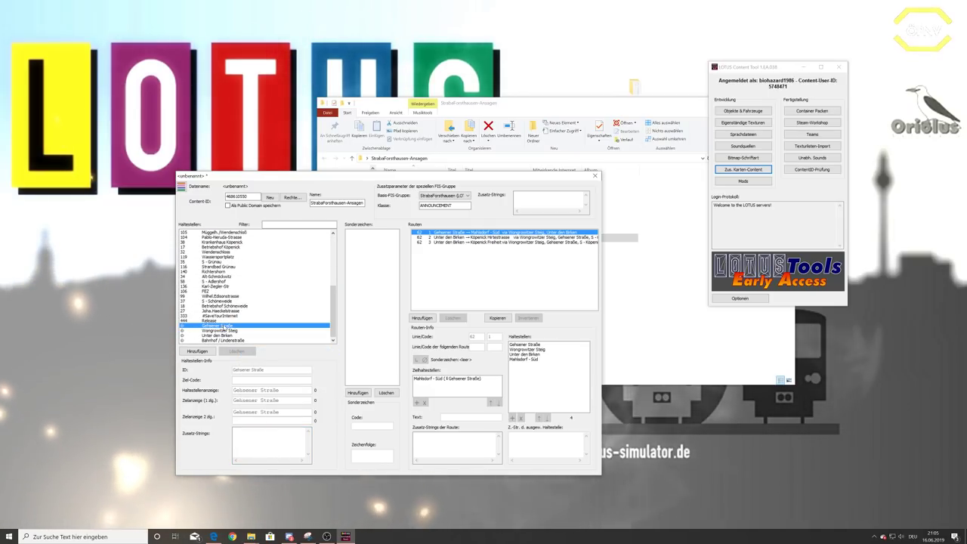
right_click(258, 433)
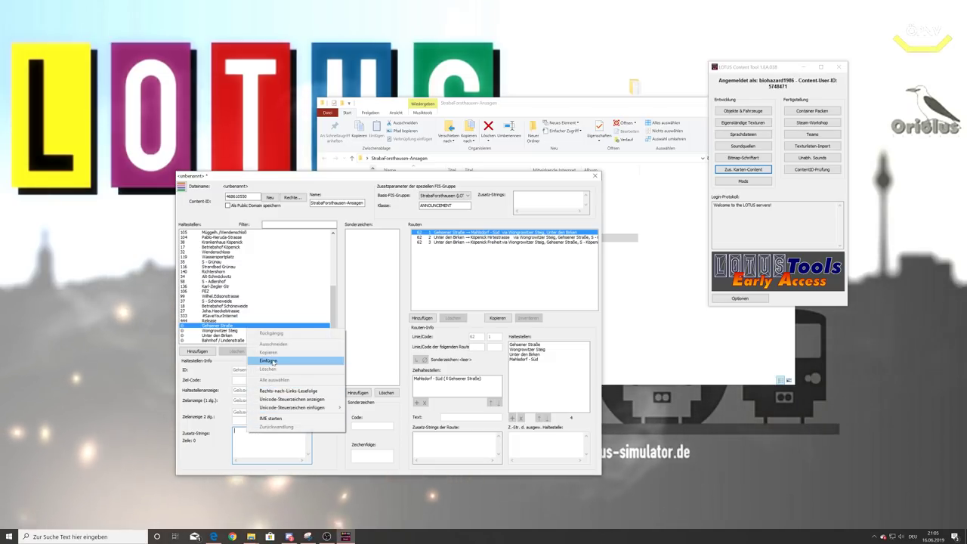
left_click(269, 360)
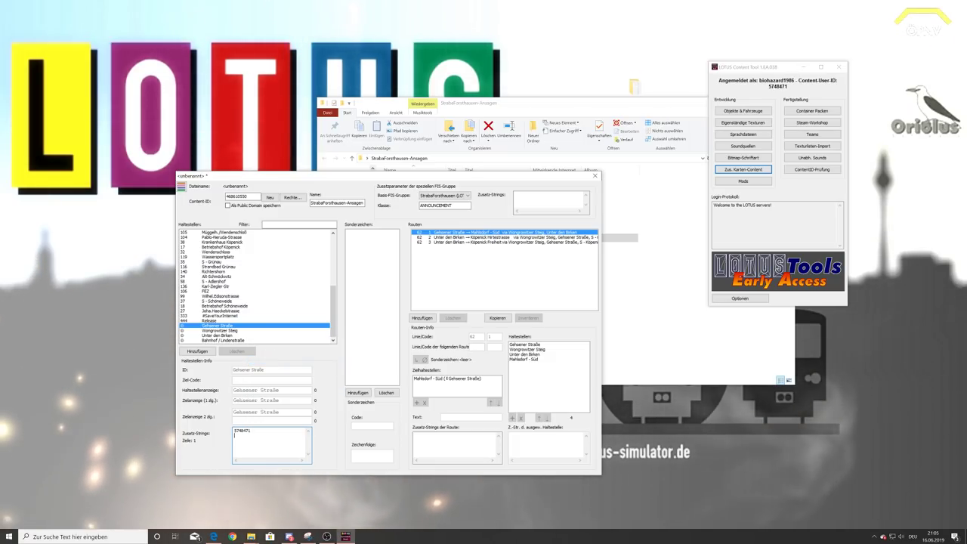
Look up the number of the GehsenerStrasse sound in the StrabaForsthausen-Ansagen folder and enter 3 as the stop's second additional string.
left_click(426, 162)
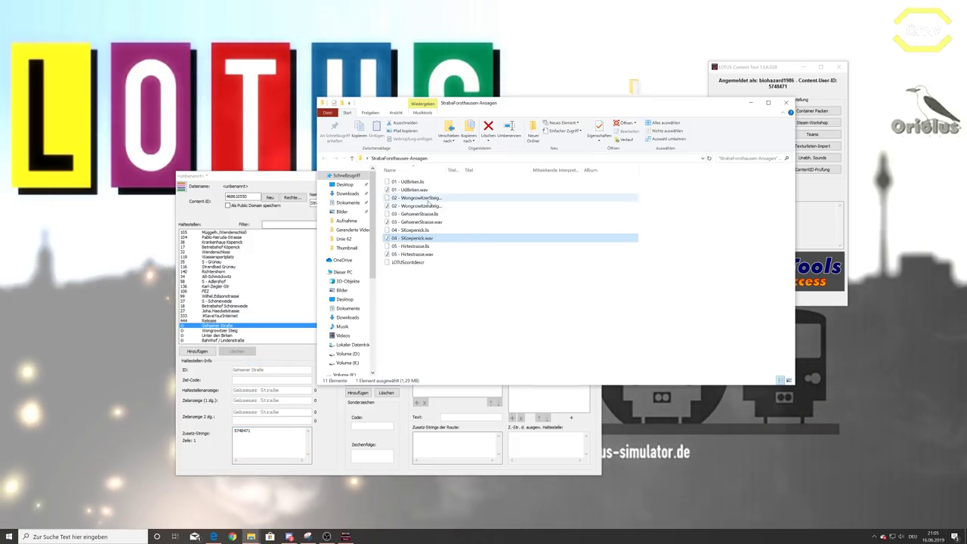
left_click(413, 222)
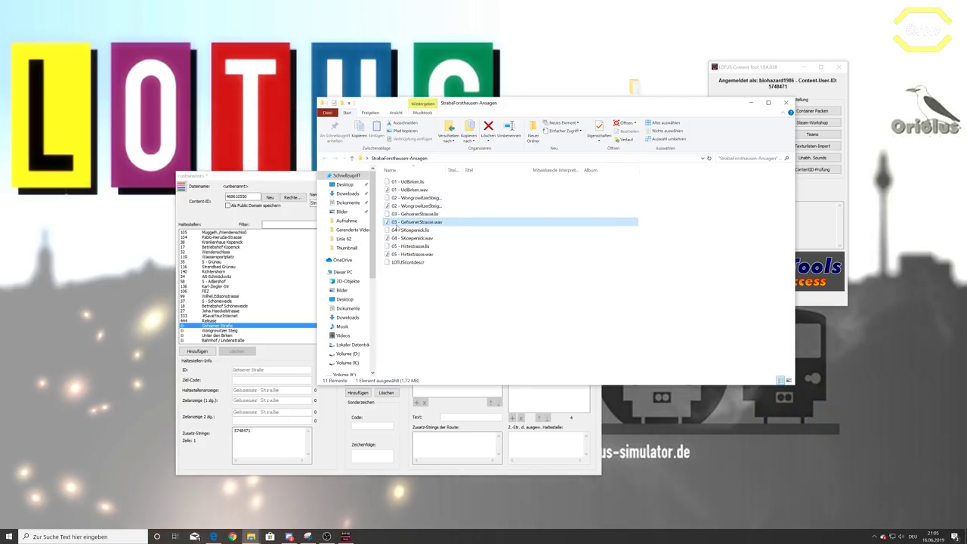
key("alt+Tab")
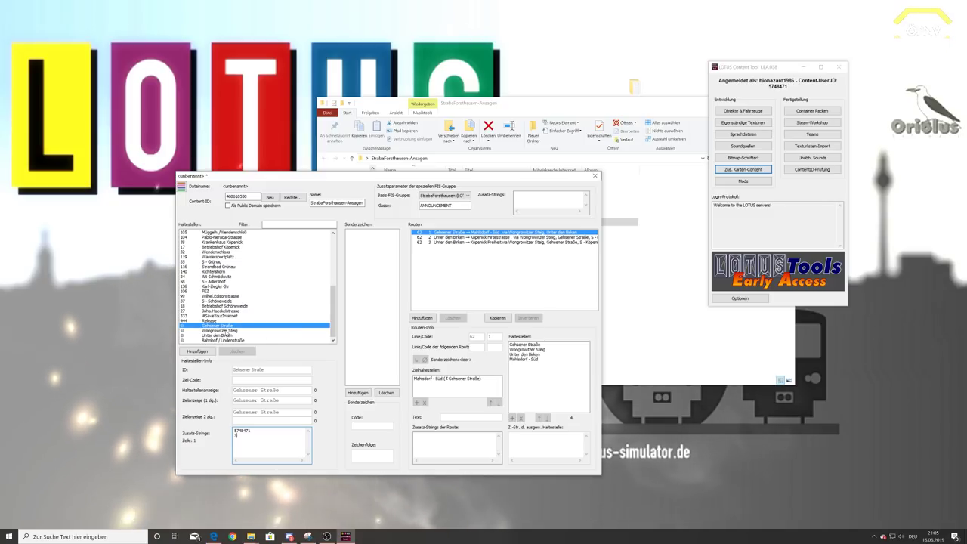
Fill in the additional strings with the Content User ID and 2 for Wongrowitzer Steig, and the Content User ID and 1 for Unter den Birken.
left_click(219, 330)
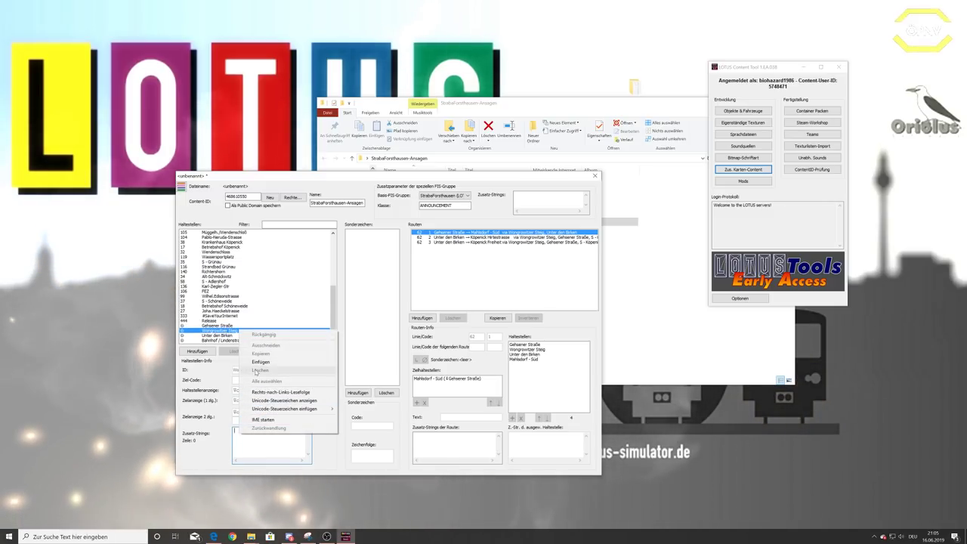
left_click(260, 362)
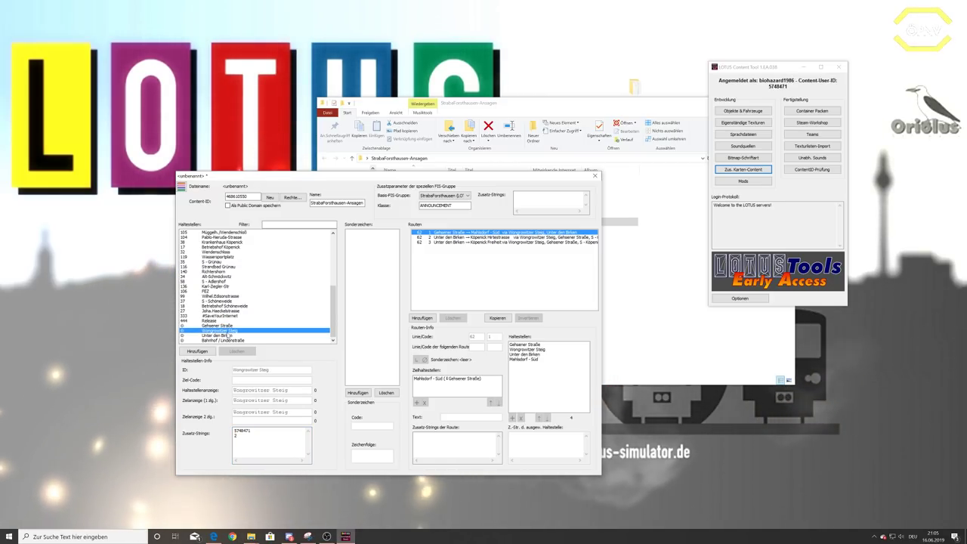
left_click(227, 335)
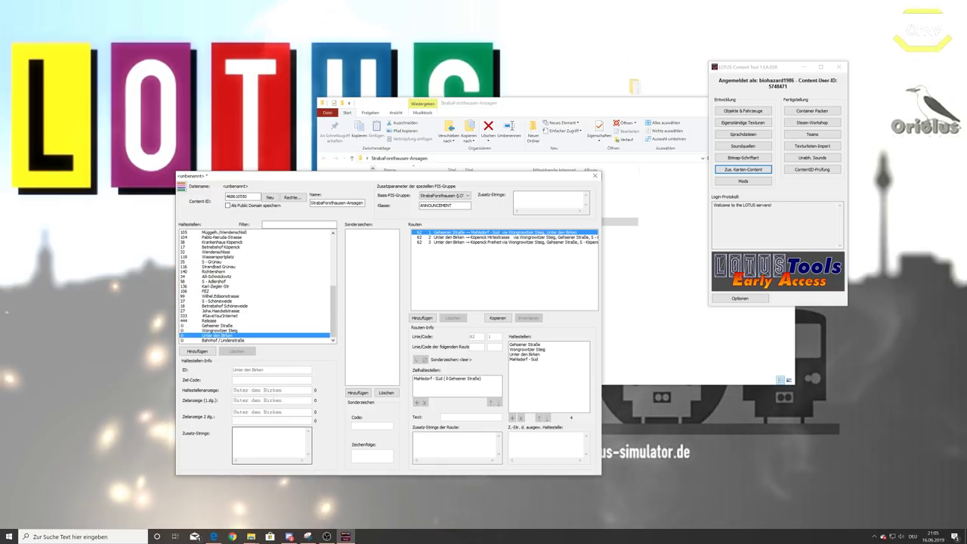
right_click(267, 436)
left_click(276, 362)
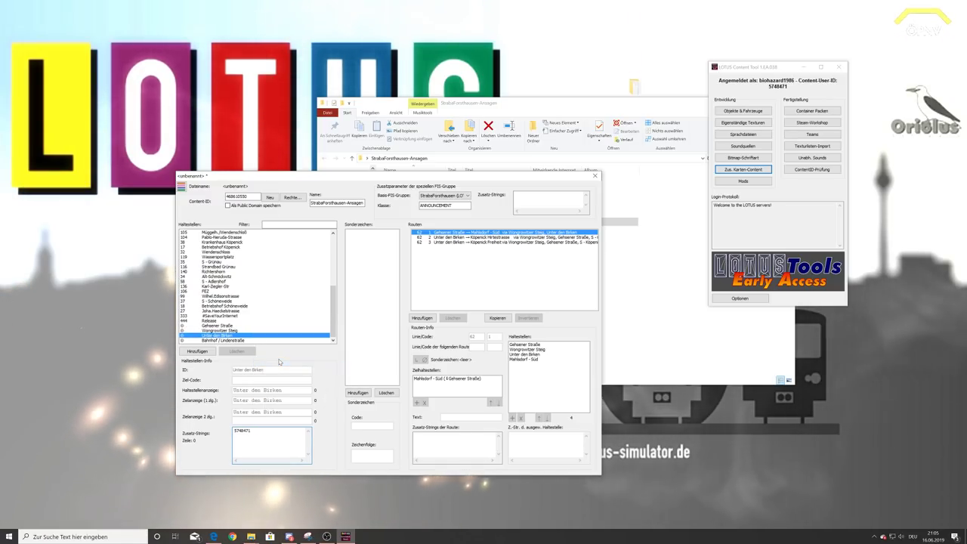
key("Return")
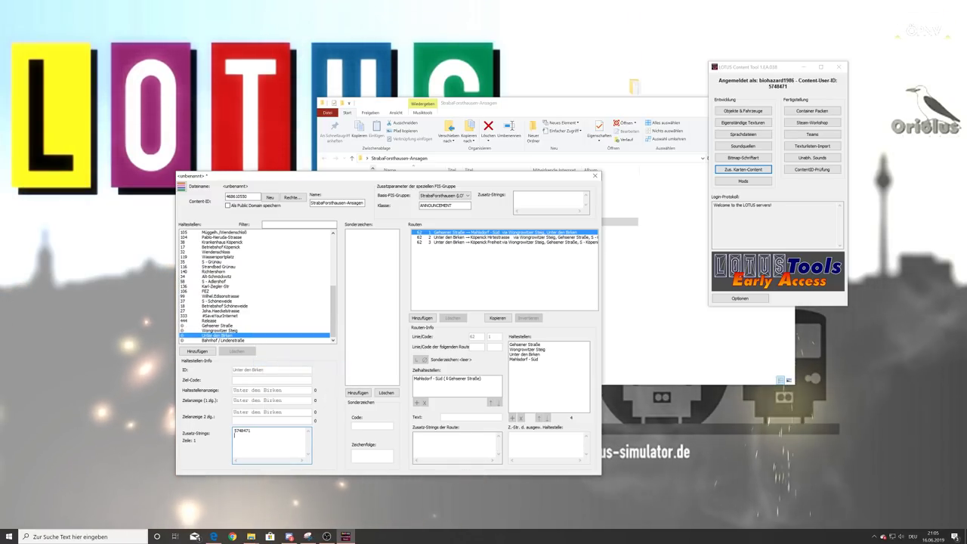
left_click(510, 110)
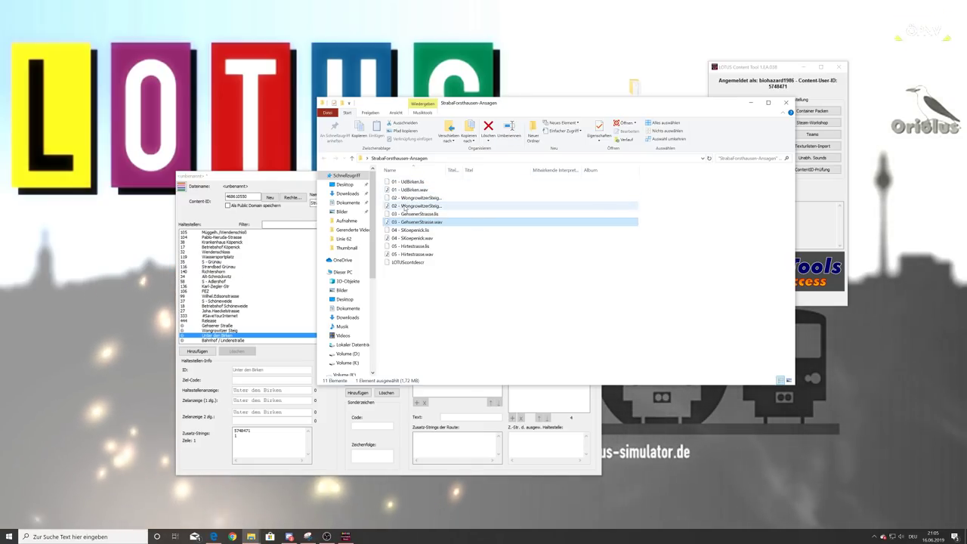
Filter the stops by "hi", give Köpenick Hirtestraße the Content User ID and 5 as additional strings, and check the number against the sound folder.
left_click(284, 225)
type("hi")
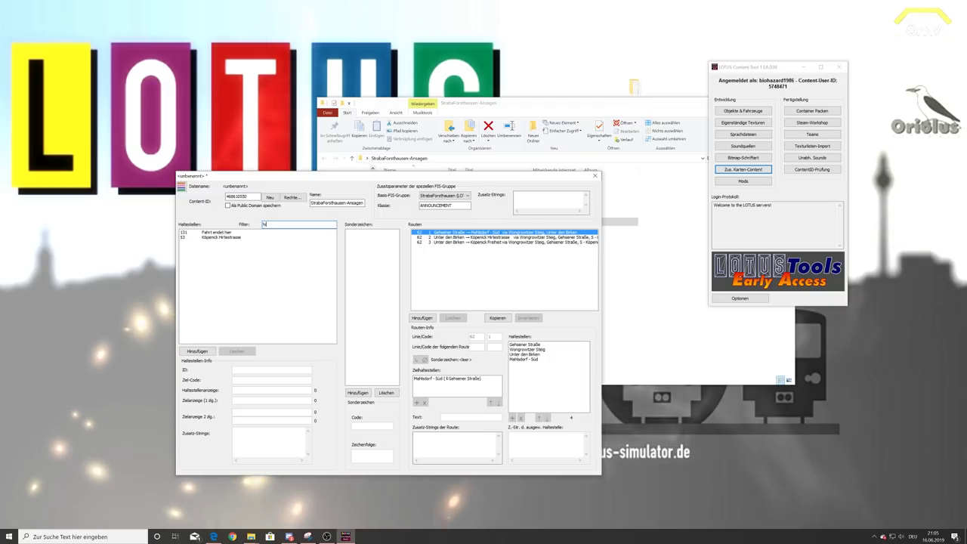
left_click(226, 237)
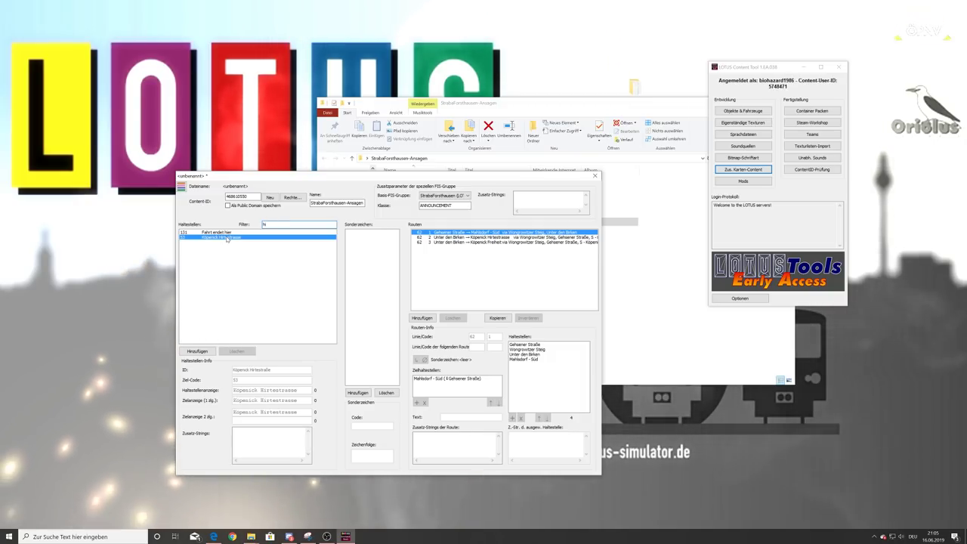
left_click(243, 430)
right_click(244, 430)
left_click(264, 362)
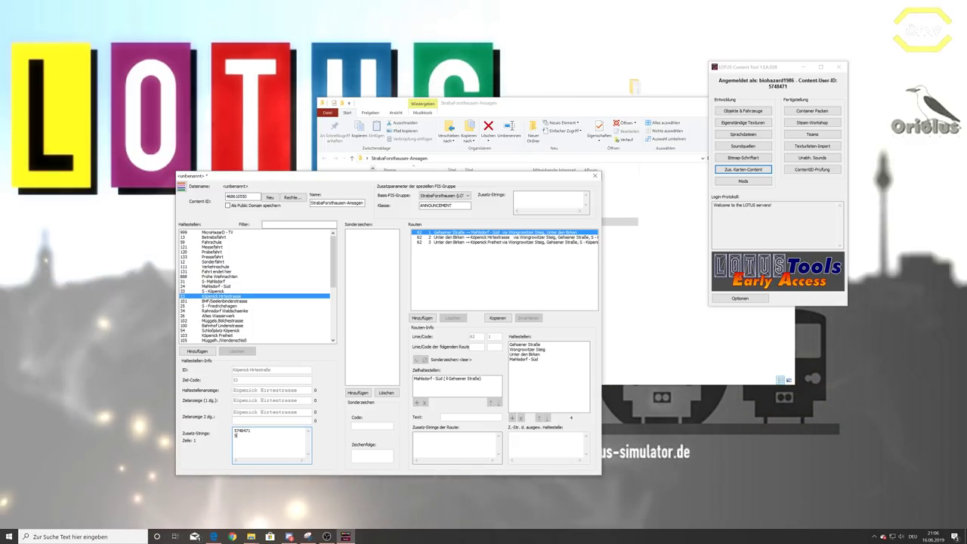
left_click(539, 118)
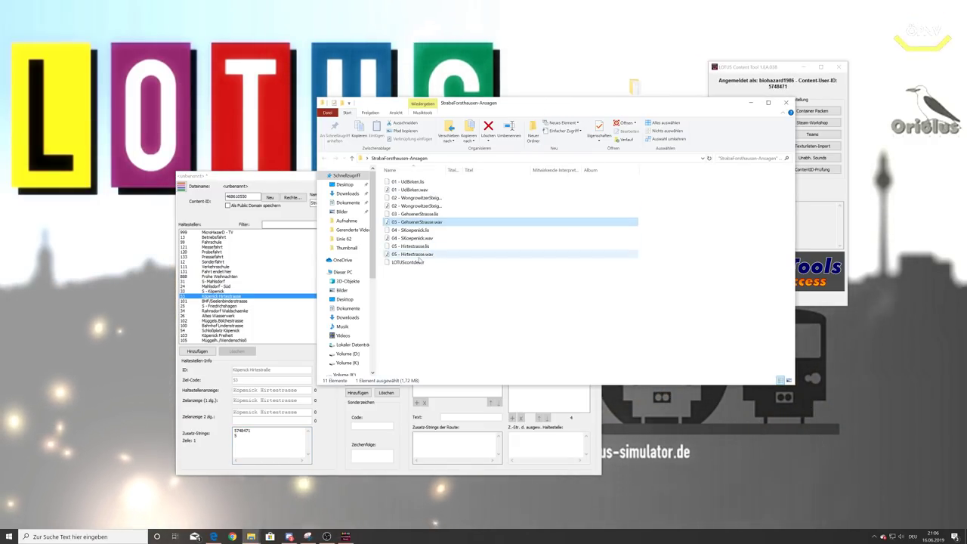
left_click(819, 272)
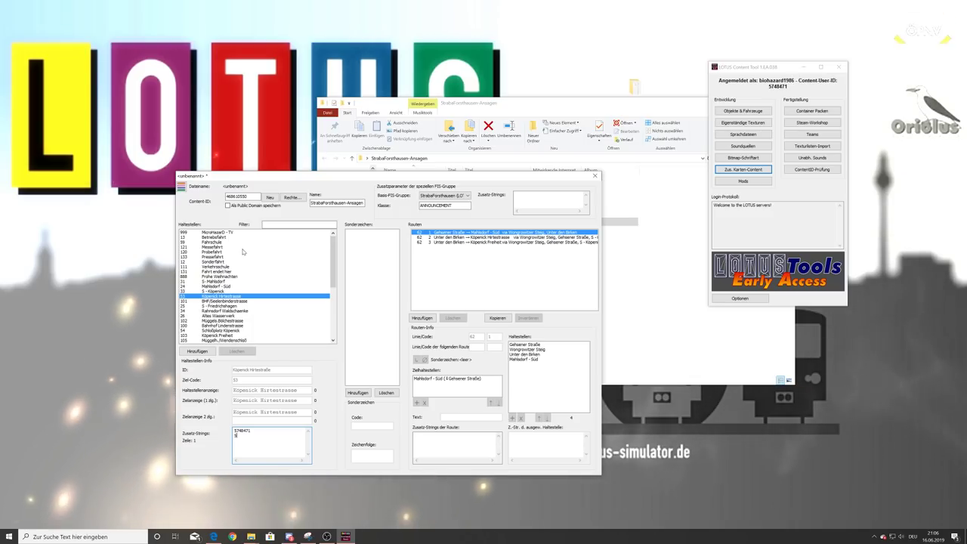
left_click(423, 442)
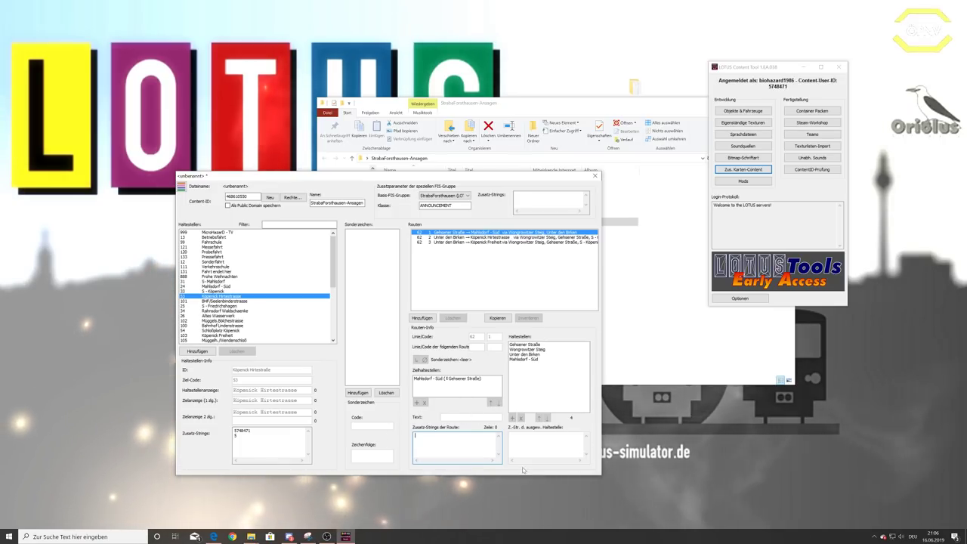
left_click_drag(332, 261, 332, 333)
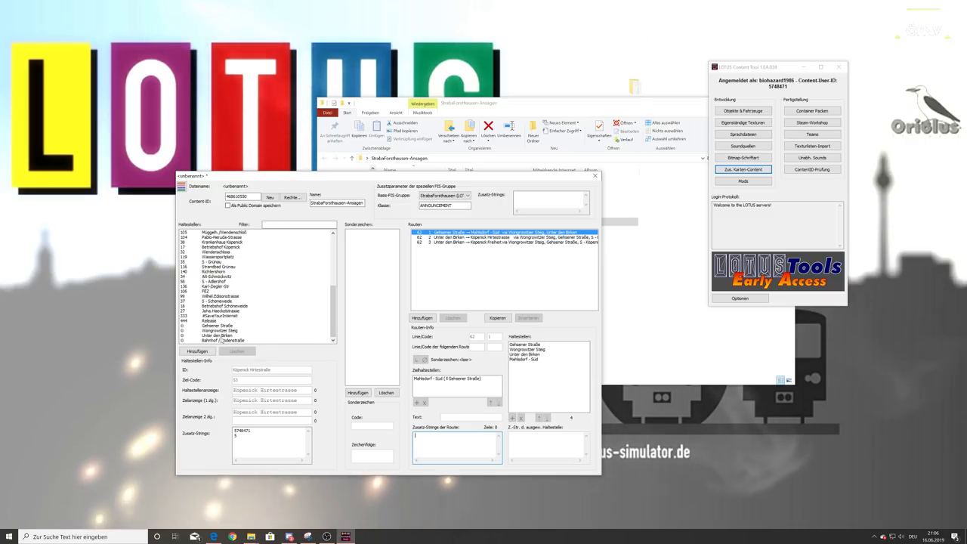
left_click_drag(333, 316, 333, 289)
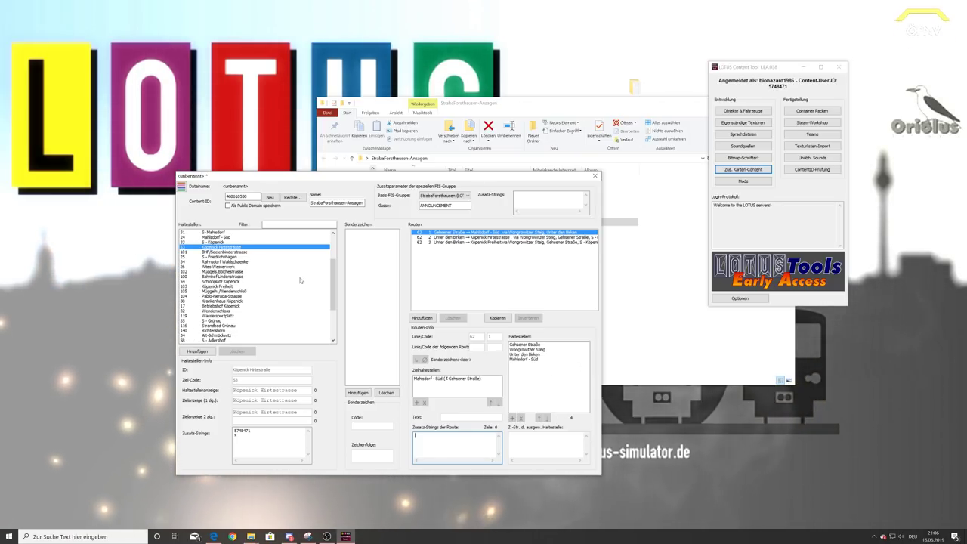
Save and pack the special FIS group as StrabaForsthausen-FIS-Speziell-Ansagen.lsp, overwriting the existing file.
left_click(181, 187)
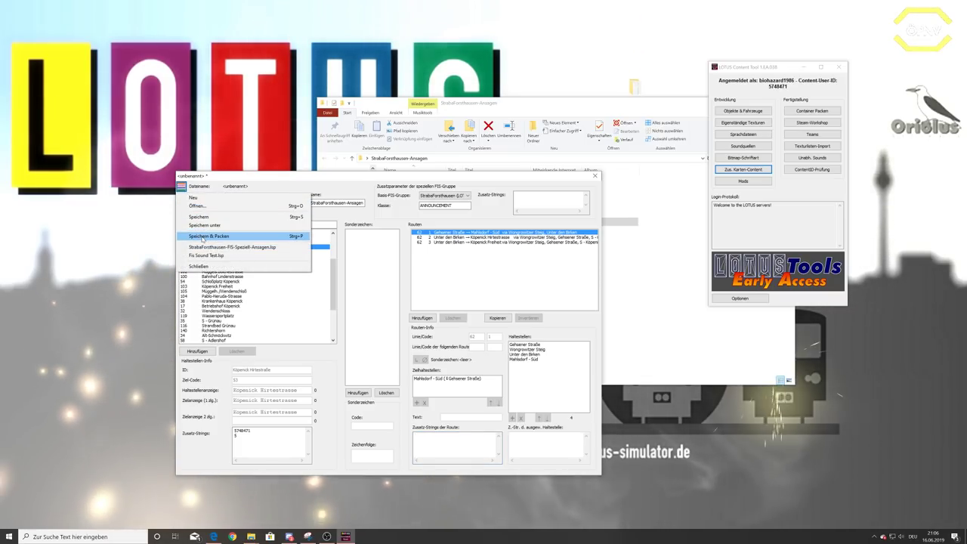
left_click(203, 238)
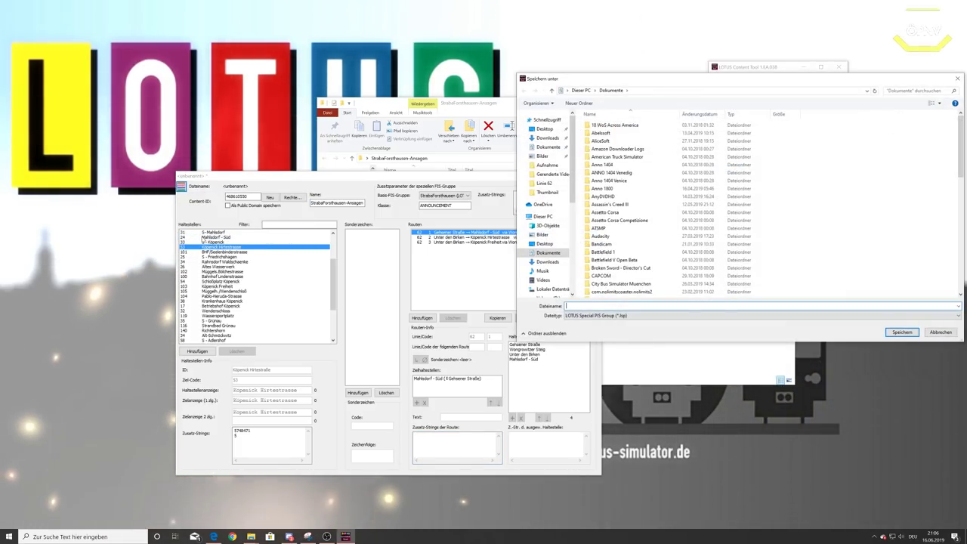
type("Stra")
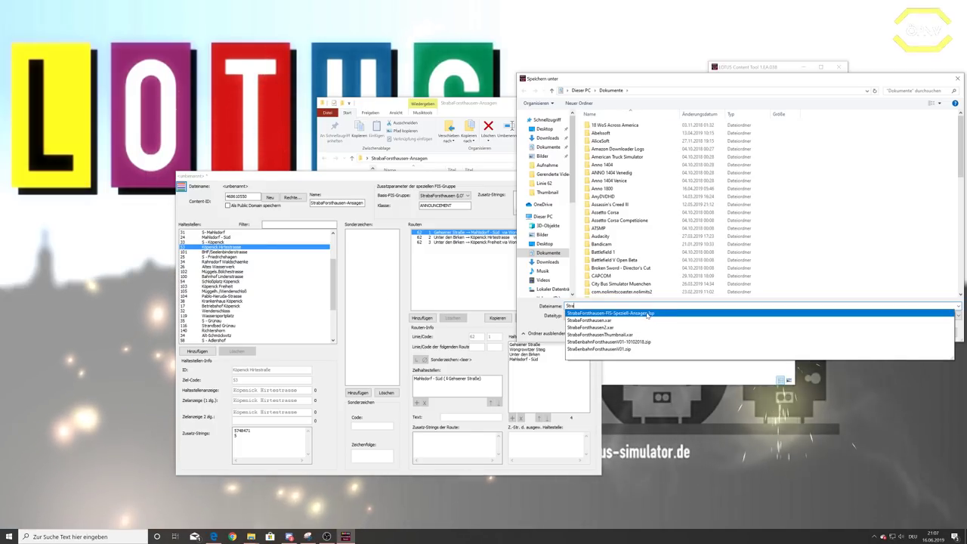
left_click(651, 313)
left_click(893, 333)
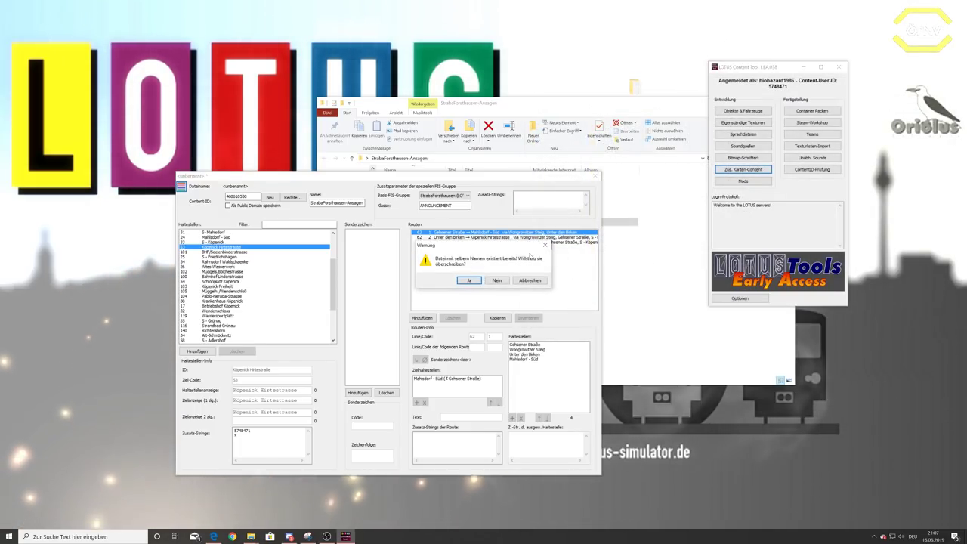
left_click(467, 280)
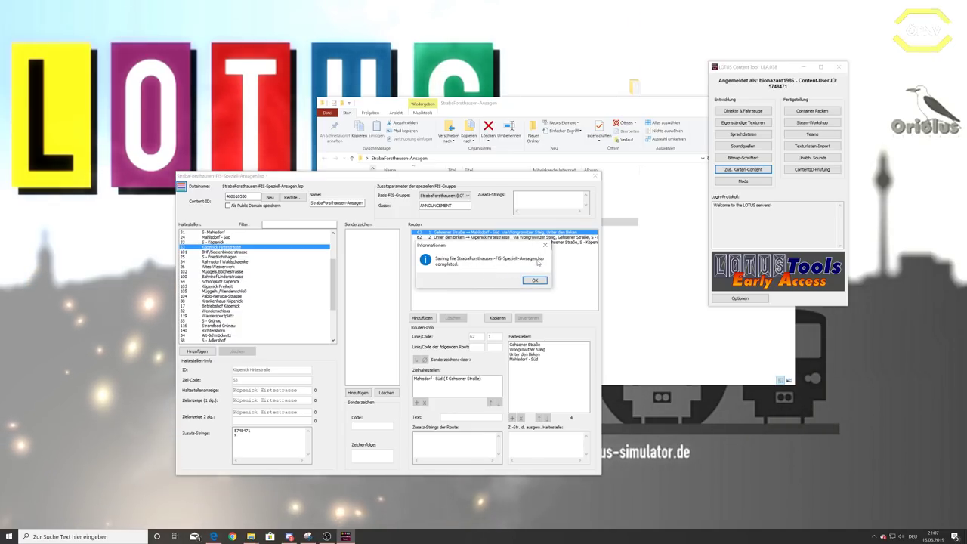
left_click(534, 279)
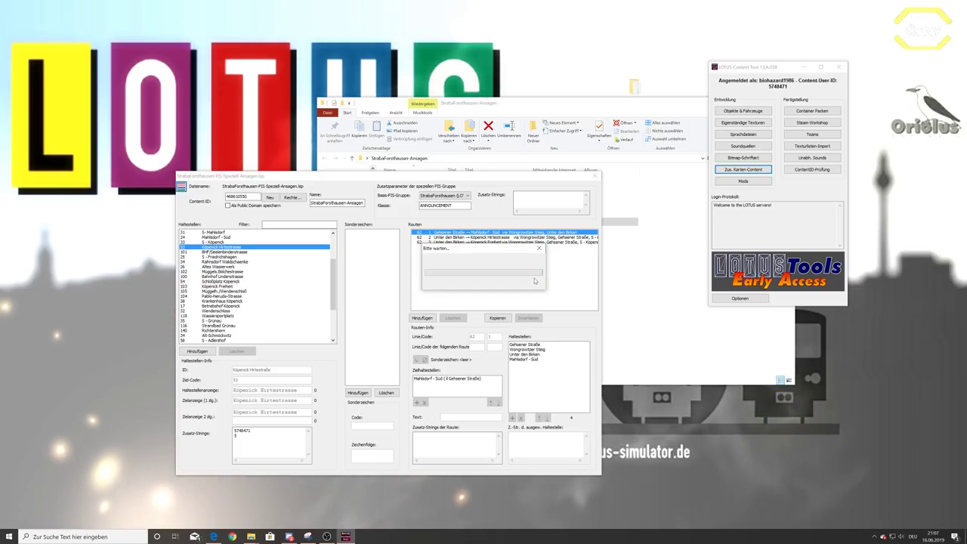
left_click(534, 279)
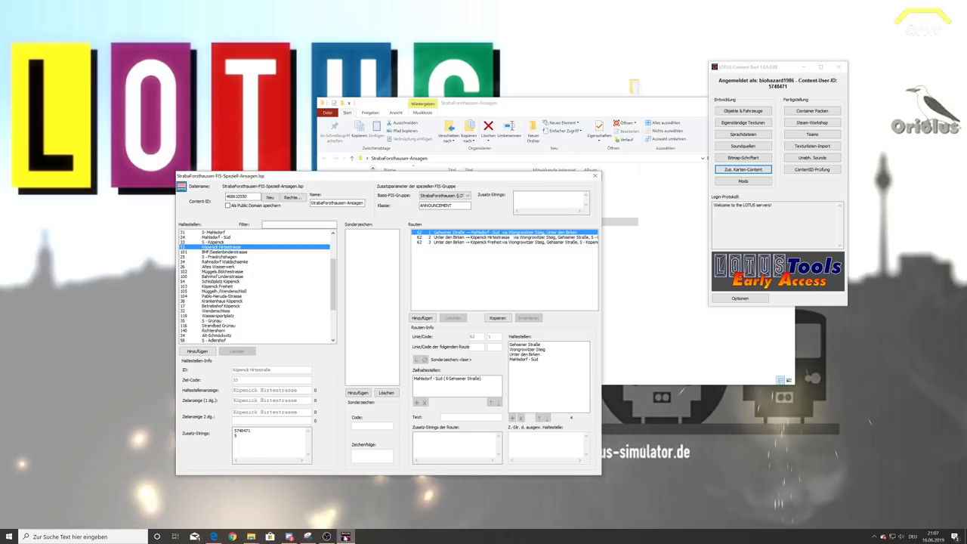
Switch to Steam to open LOTUS-Simulator's library page, then minimise Steam and close the FIS group editor.
left_click(874, 537)
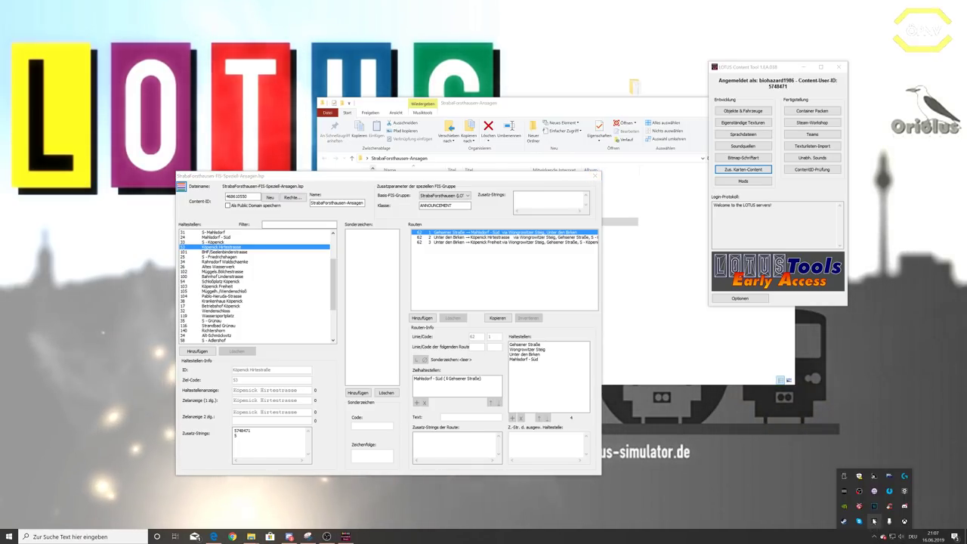
left_click(874, 521)
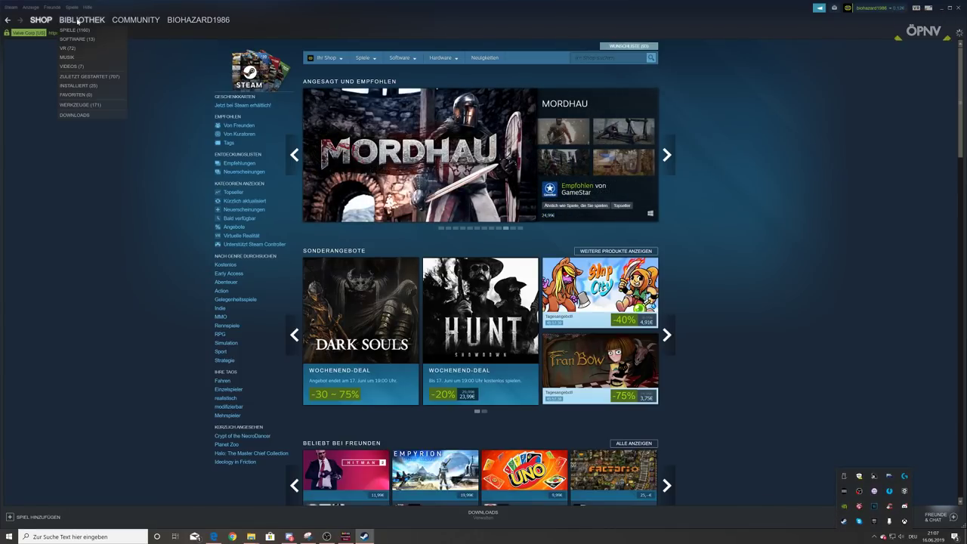
left_click(77, 21)
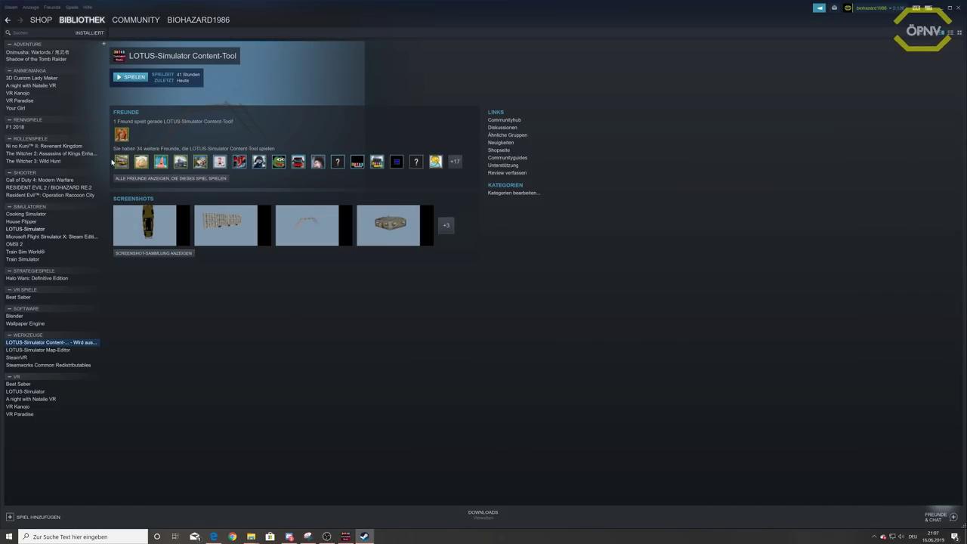
left_click(25, 229)
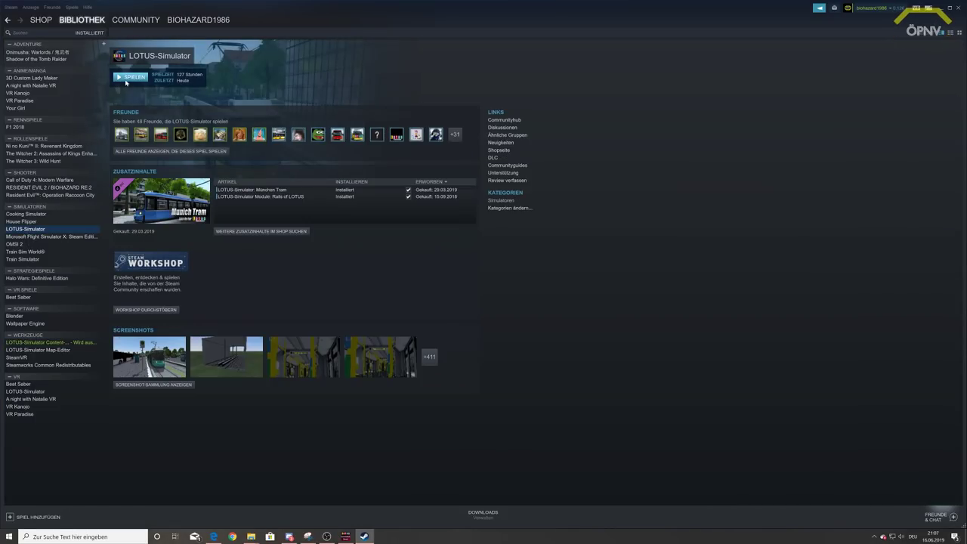
left_click(941, 8)
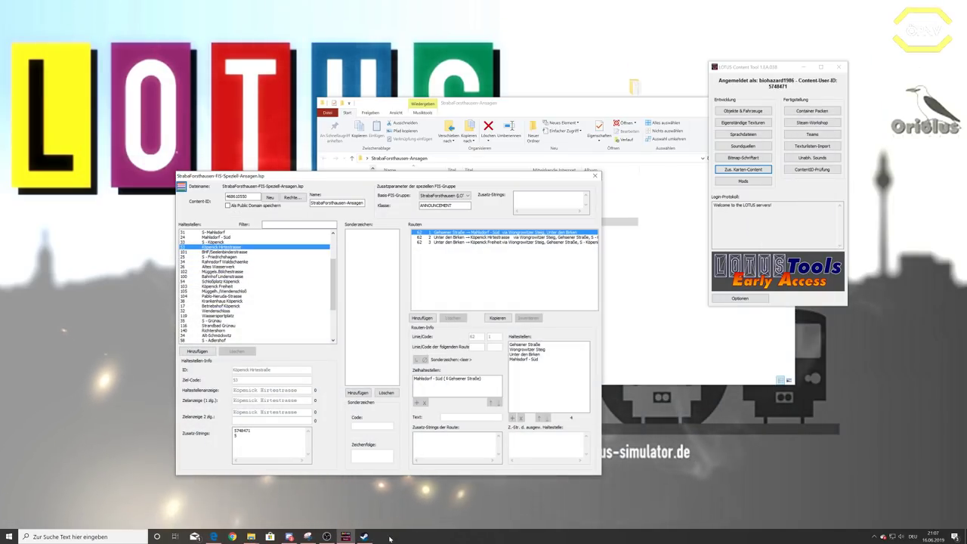
left_click(594, 175)
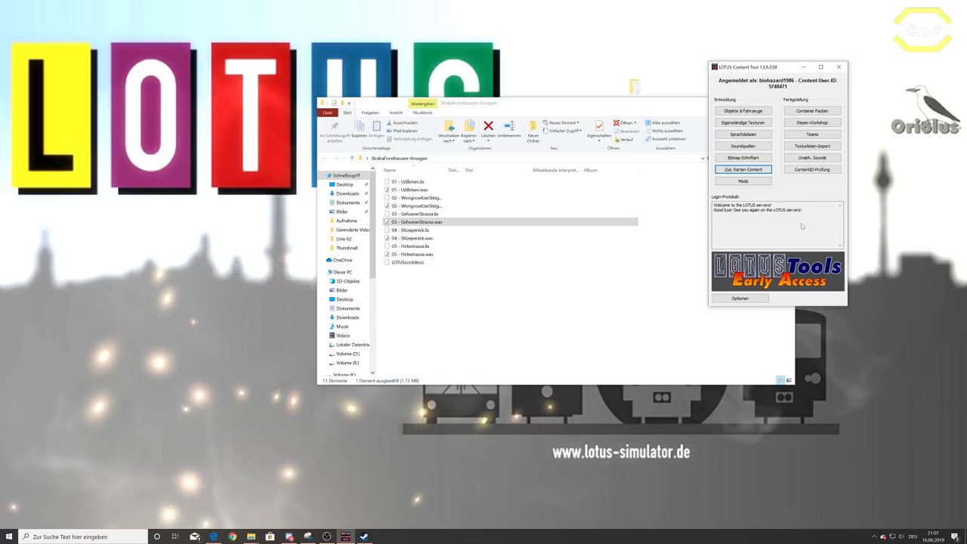
Close the LOTUS Content Tool, switch to Steam and launch LOTUS-Simulator in normal non-VR mode.
left_click(839, 66)
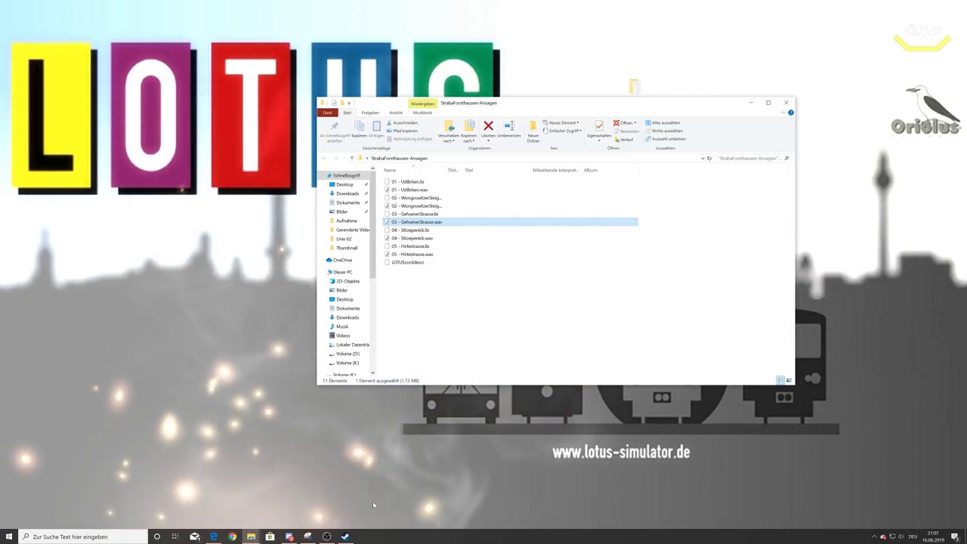
left_click(344, 536)
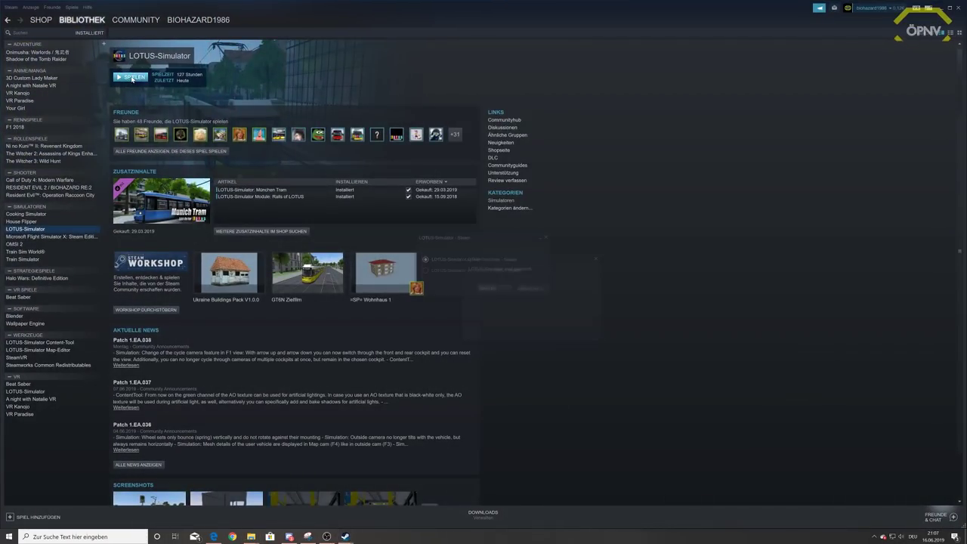
left_click(938, 9)
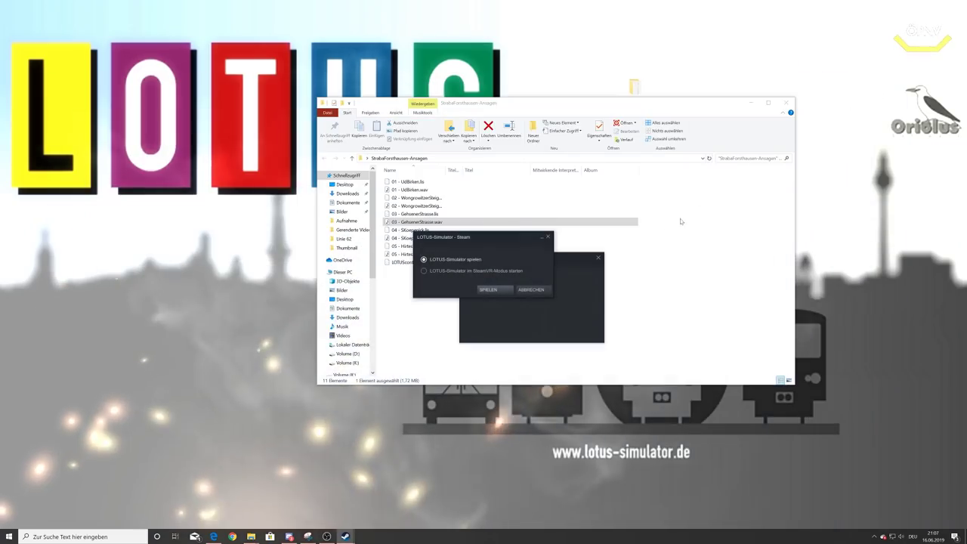
left_click(490, 289)
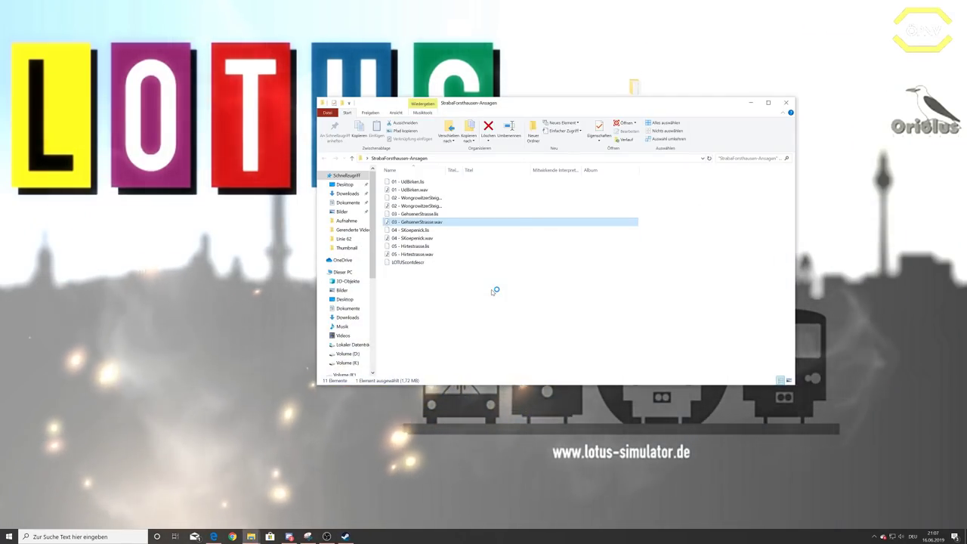
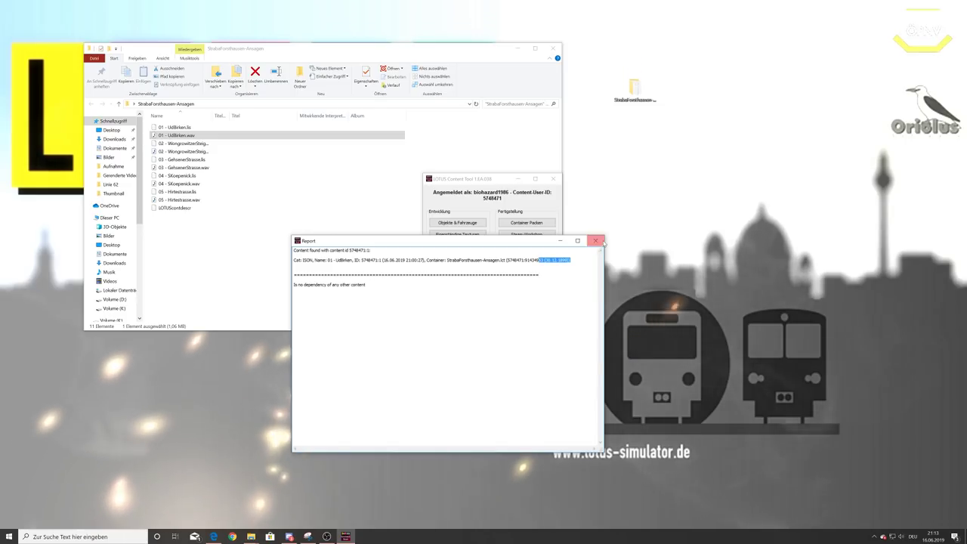
Close the open report and run a ContentID check for the own Content User ID with Sub-ID 4.
left_click(595, 241)
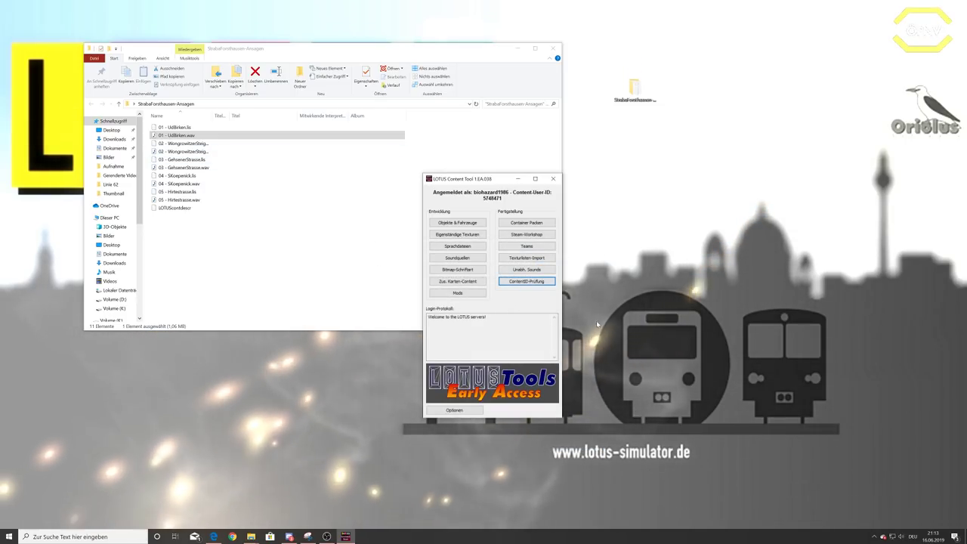
left_click(526, 281)
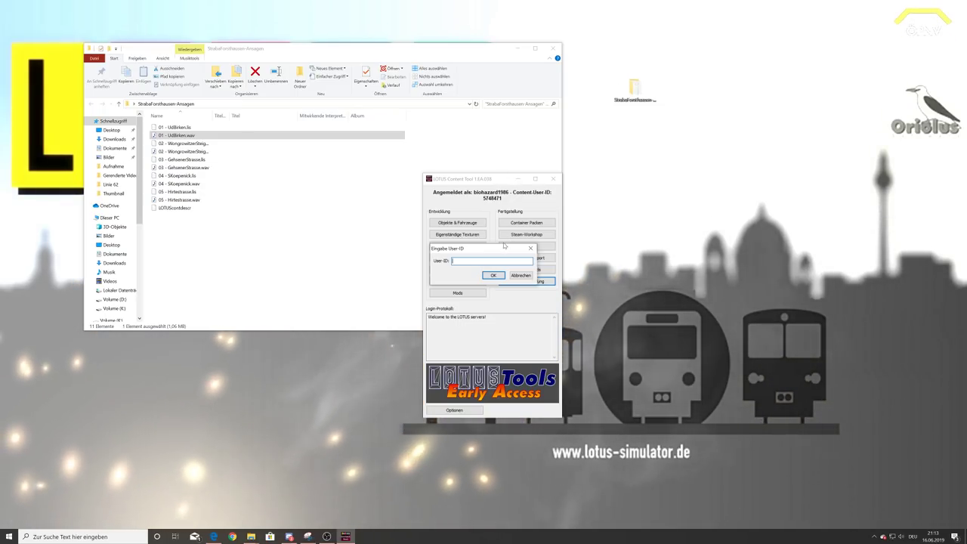
type("57")
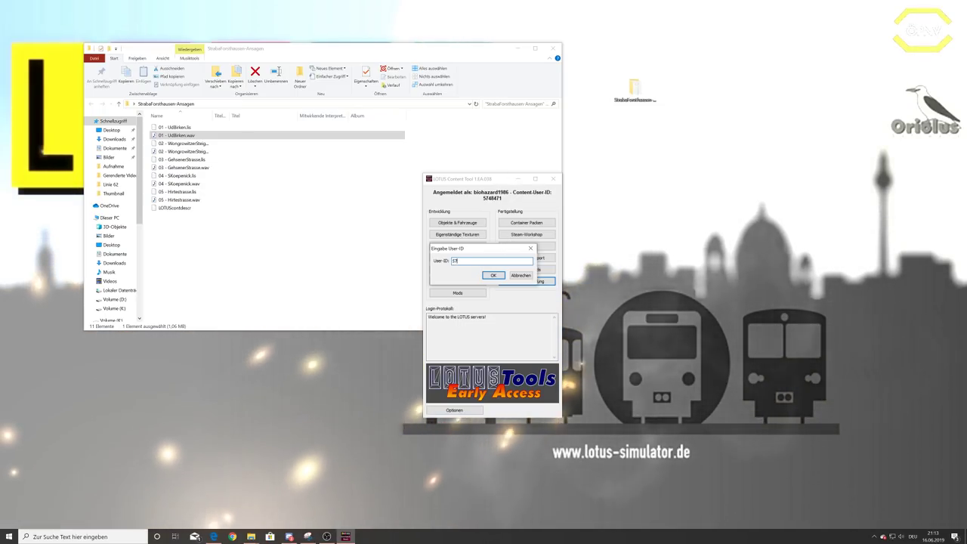
type("4847")
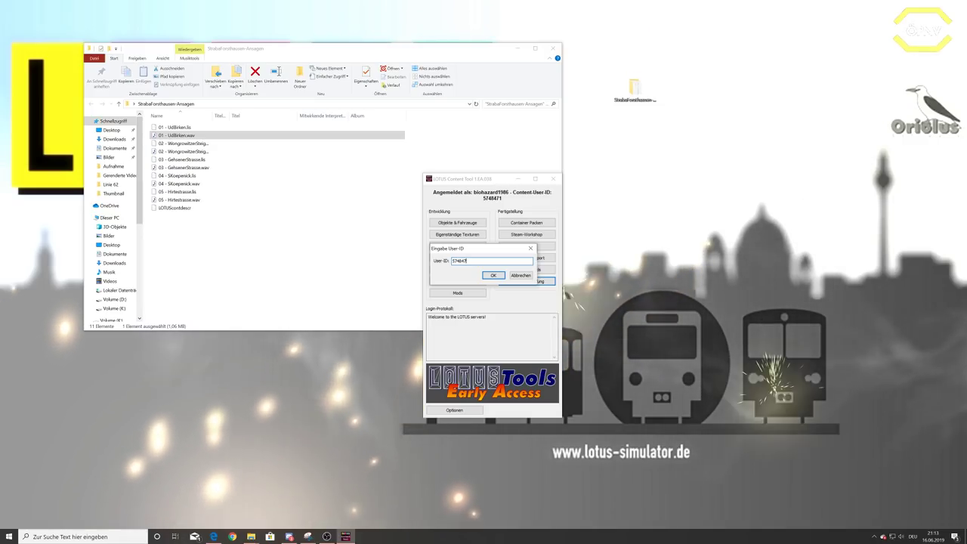
key("Return")
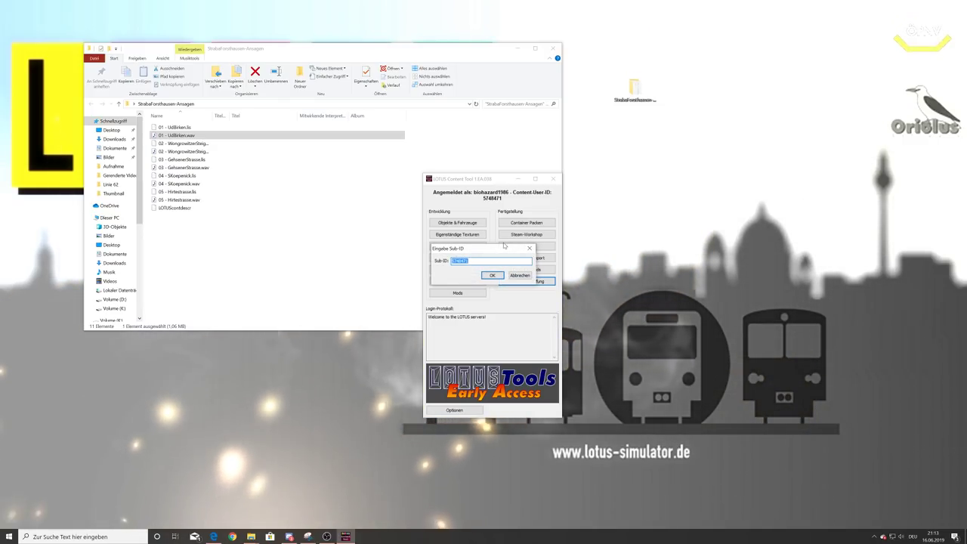
type("4")
key("Return")
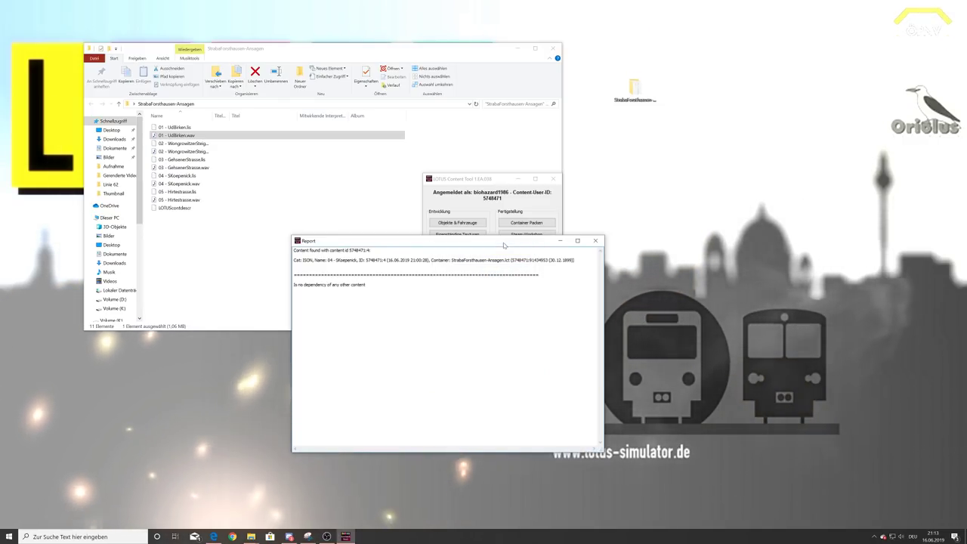
Examine the content ID and container name in the report for Sub-ID 4, and close the report.
left_click_drag(315, 259, 575, 260)
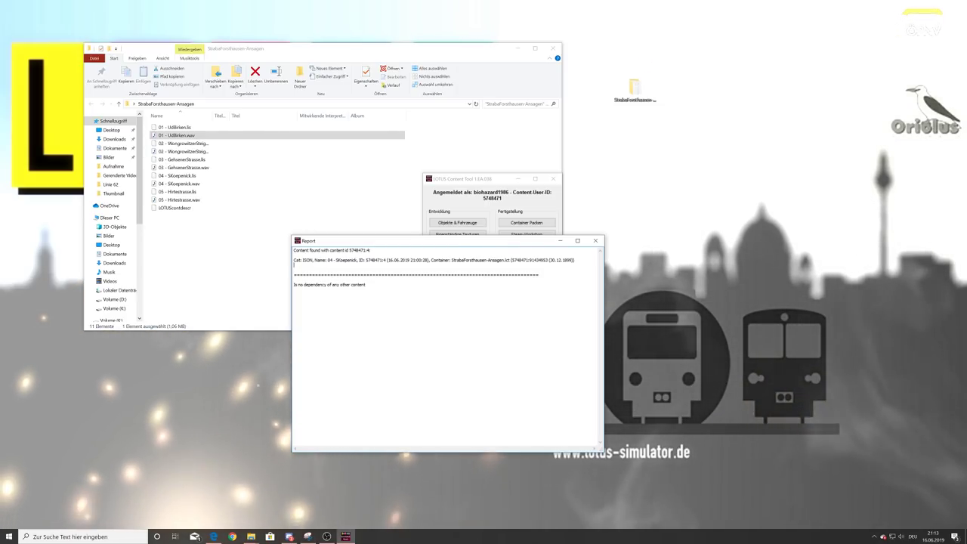
left_click_drag(365, 260, 389, 260)
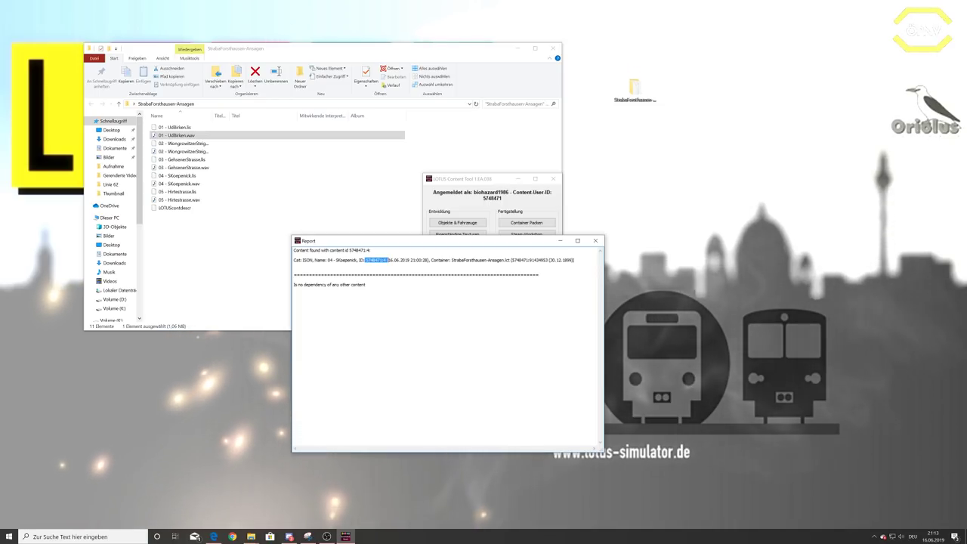
left_click(384, 260)
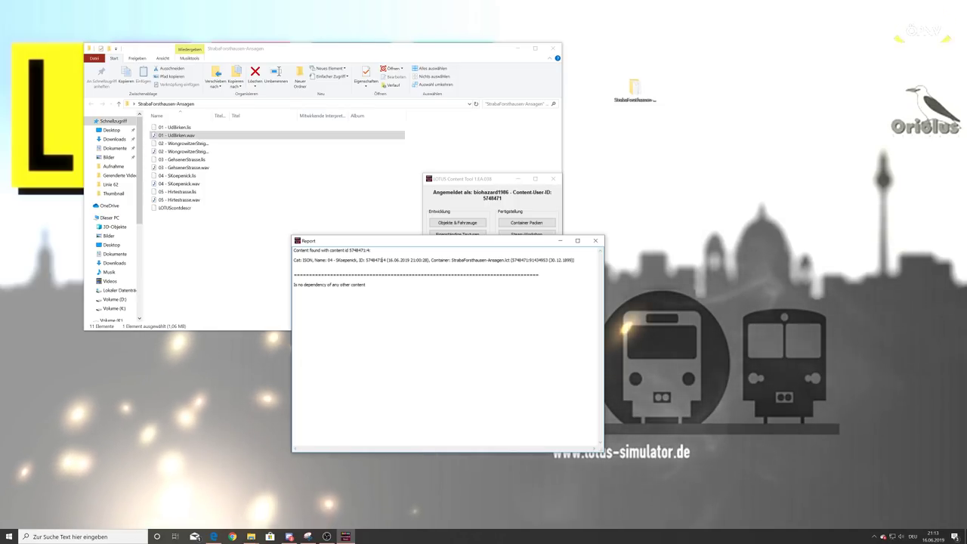
left_click_drag(443, 260, 294, 265)
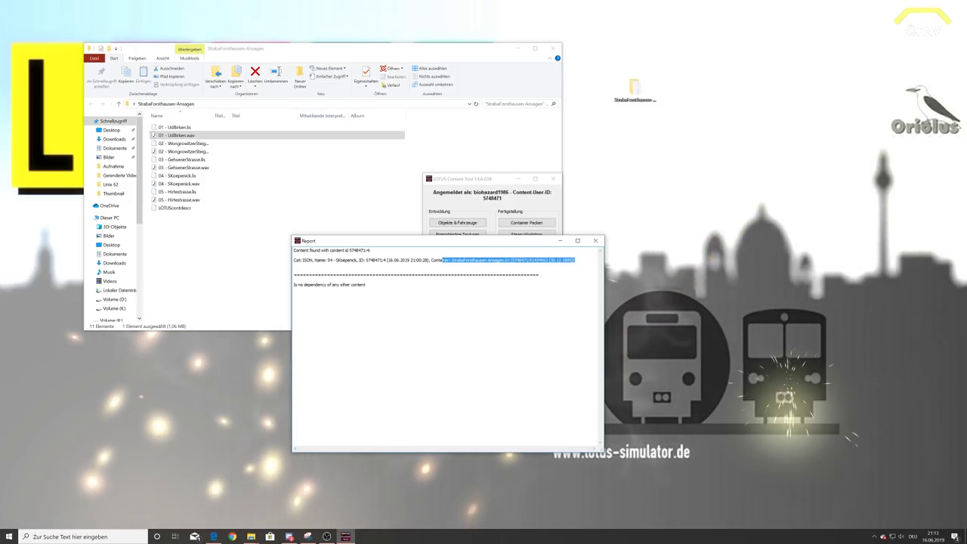
left_click(594, 241)
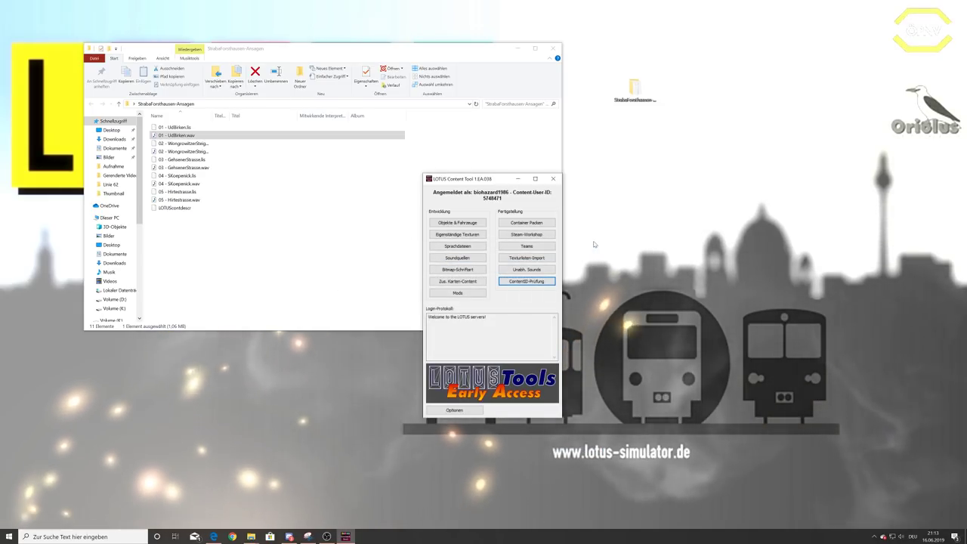
Create a new Steam Workshop element with the default placeholder name and description.
left_click(538, 234)
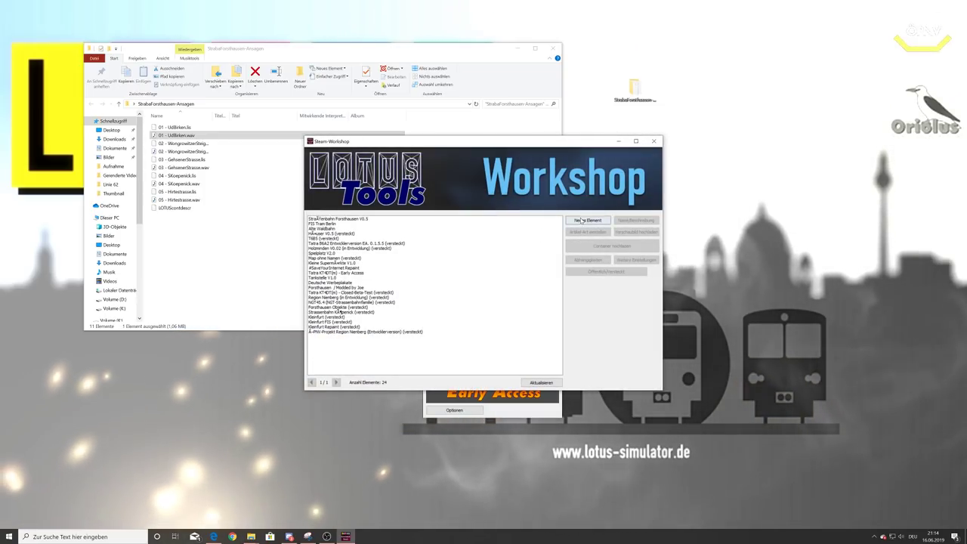
left_click(573, 221)
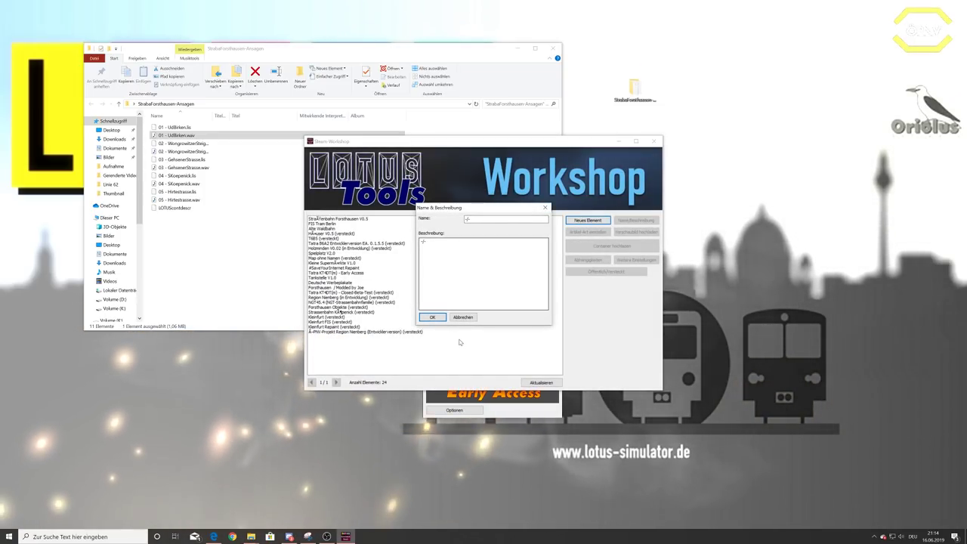
left_click(439, 318)
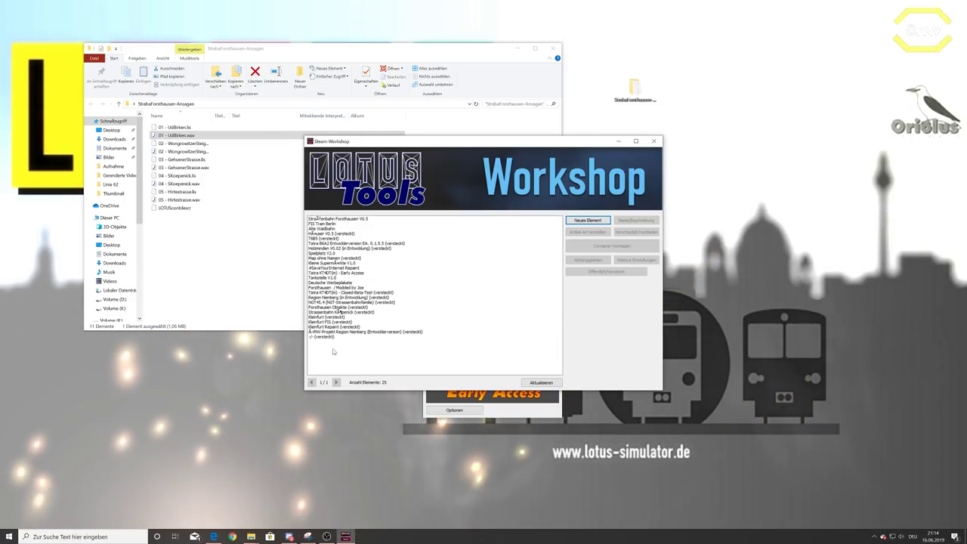
Try to upload the container objects\StrabaForsthausen-Ansagen.lct to the new placeholder Workshop element.
left_click(327, 337)
left_click(612, 246)
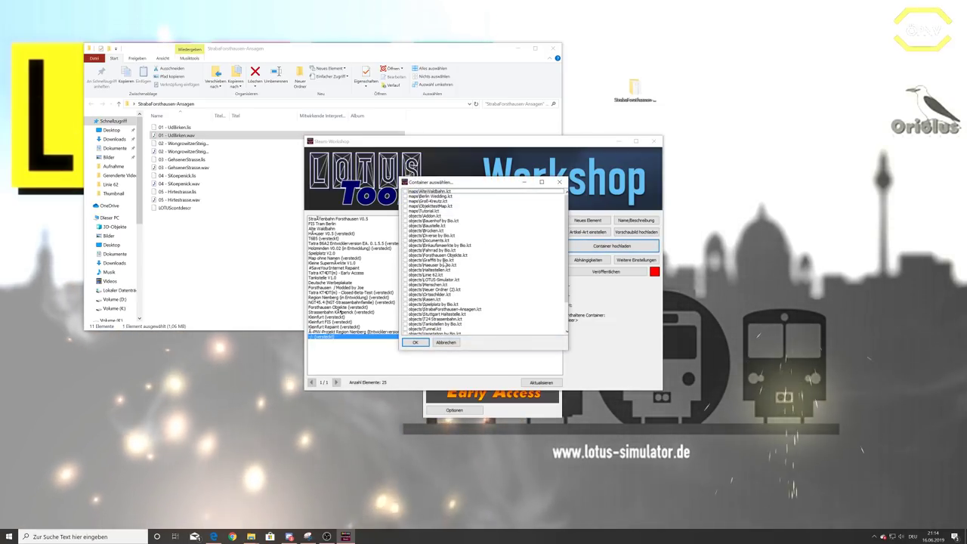
left_click(452, 309)
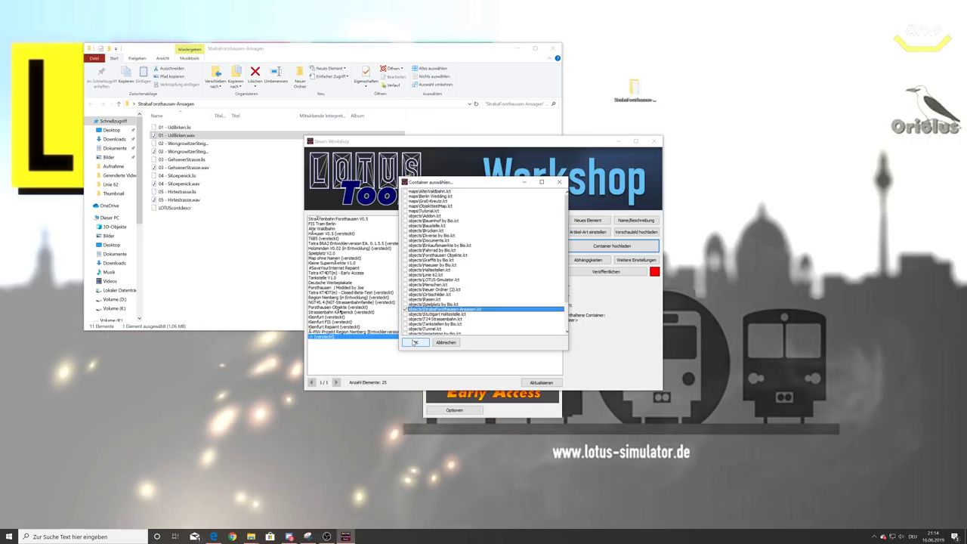
left_click(414, 342)
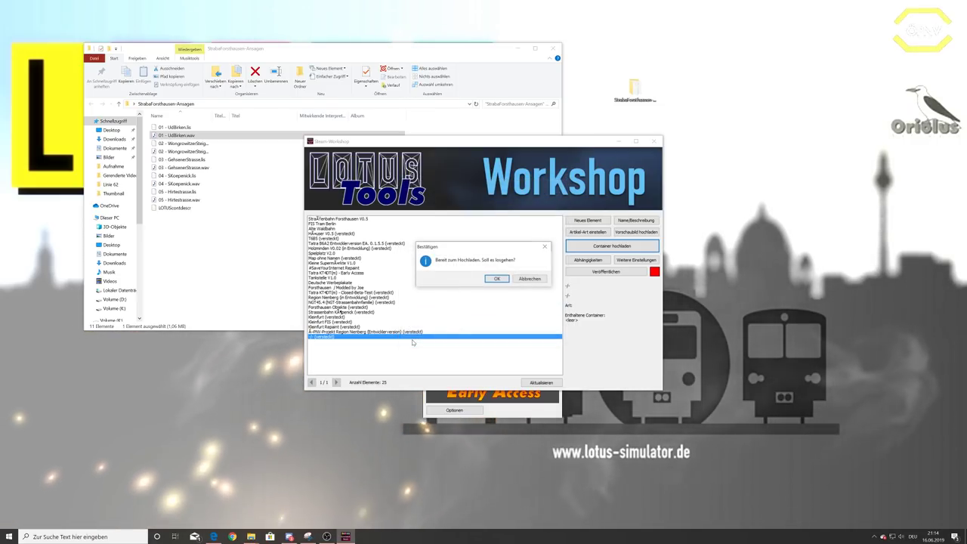
left_click(492, 280)
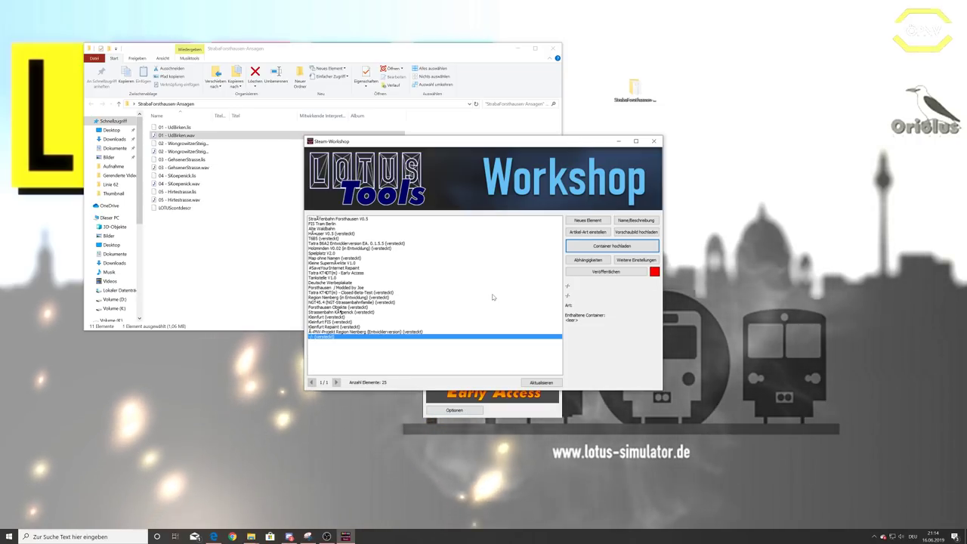
left_click(635, 272)
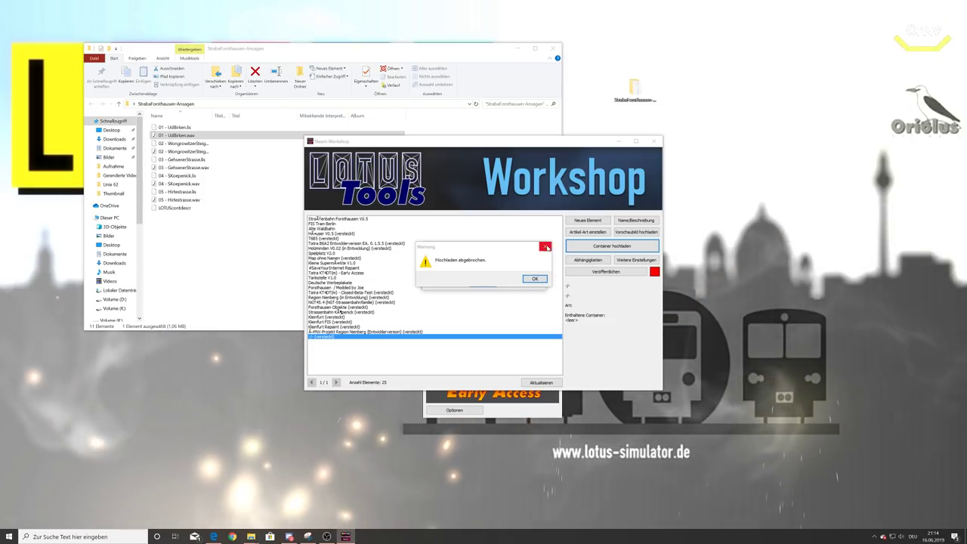
key("Return")
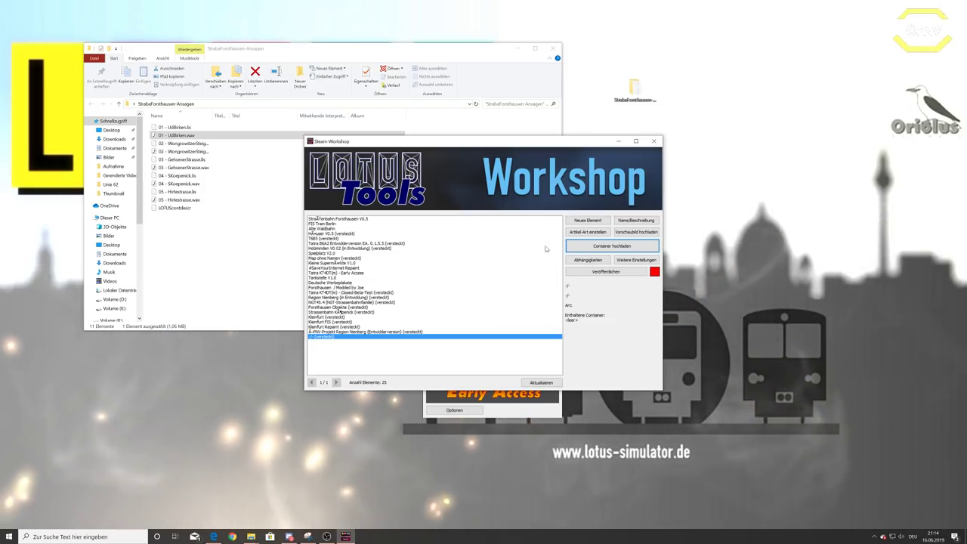
Add the modded Forsthausen item as a required dependency of the new Workshop element and close the dependency window.
left_click(587, 261)
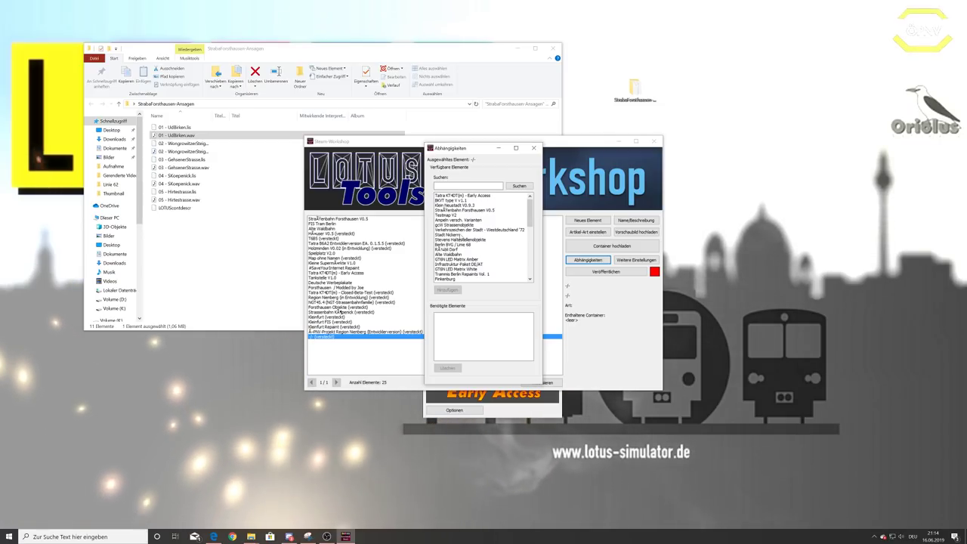
scroll(459, 235, "down", 1)
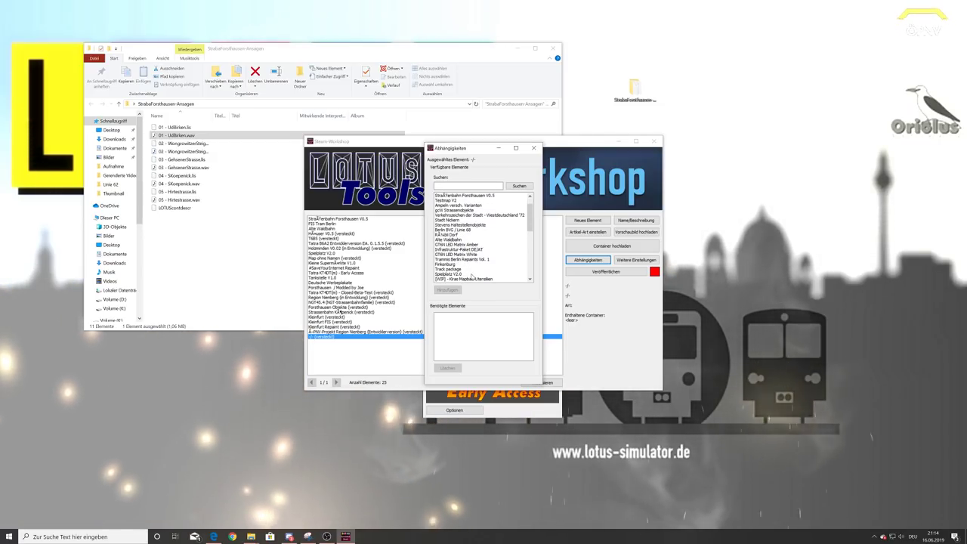
scroll(451, 266, "down", 2)
scroll(471, 277, "down", 1)
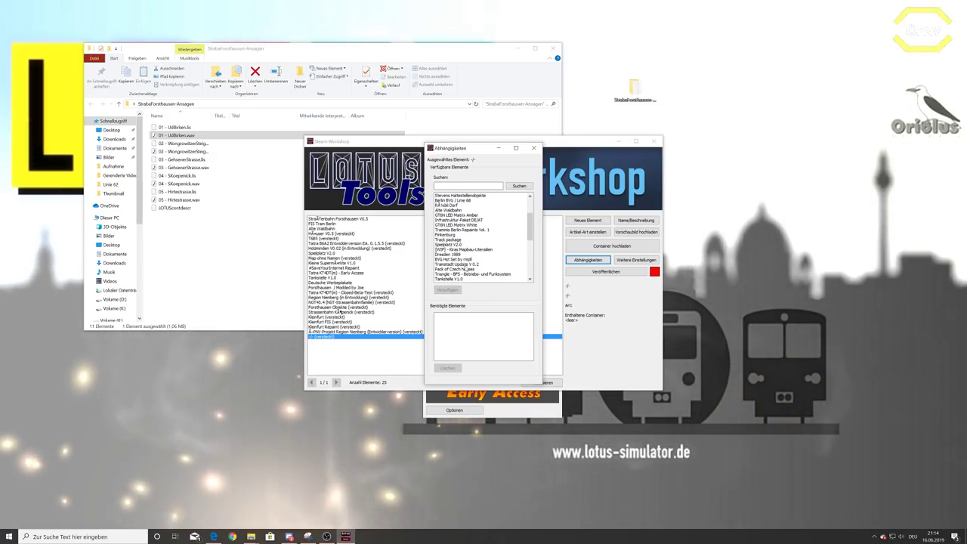
scroll(481, 238, "down", 5)
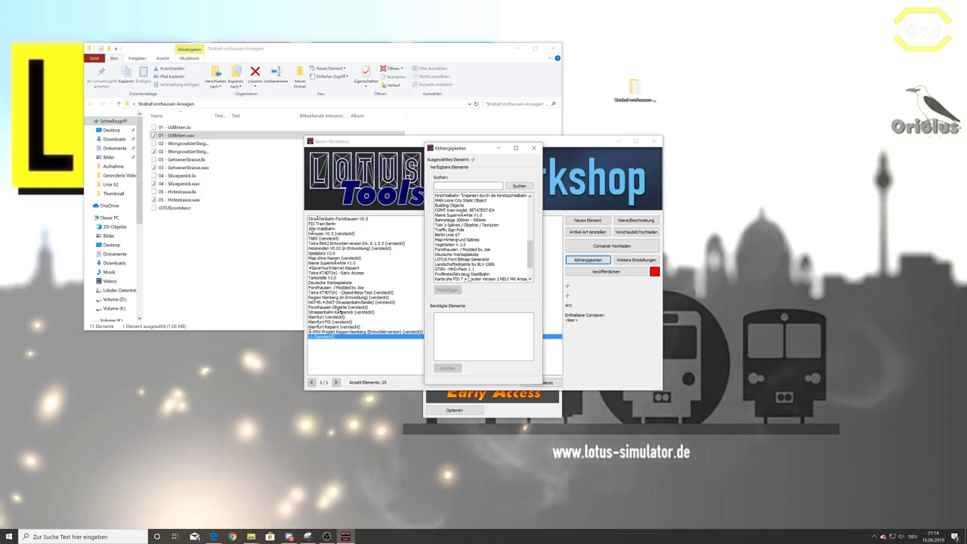
scroll(470, 274, "down", 2)
left_click(465, 225)
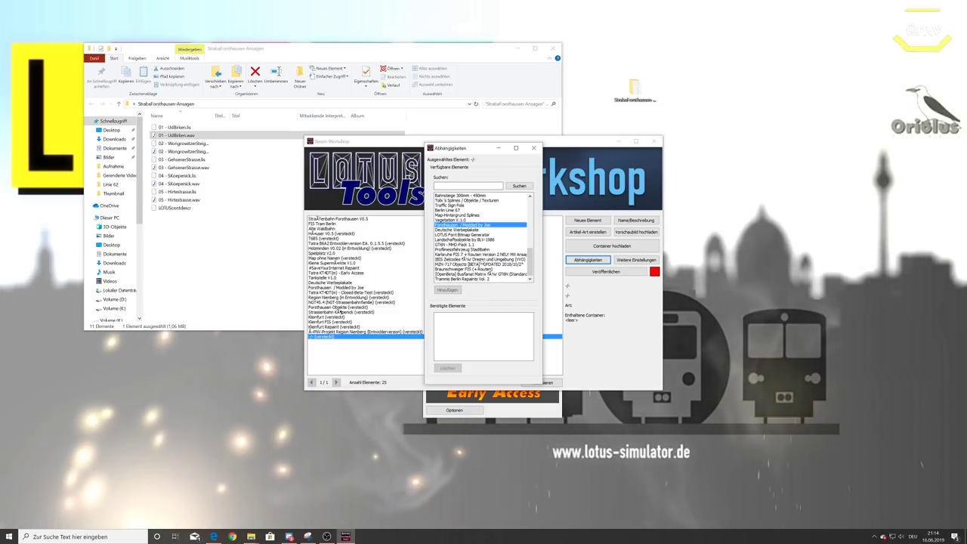
left_click(452, 290)
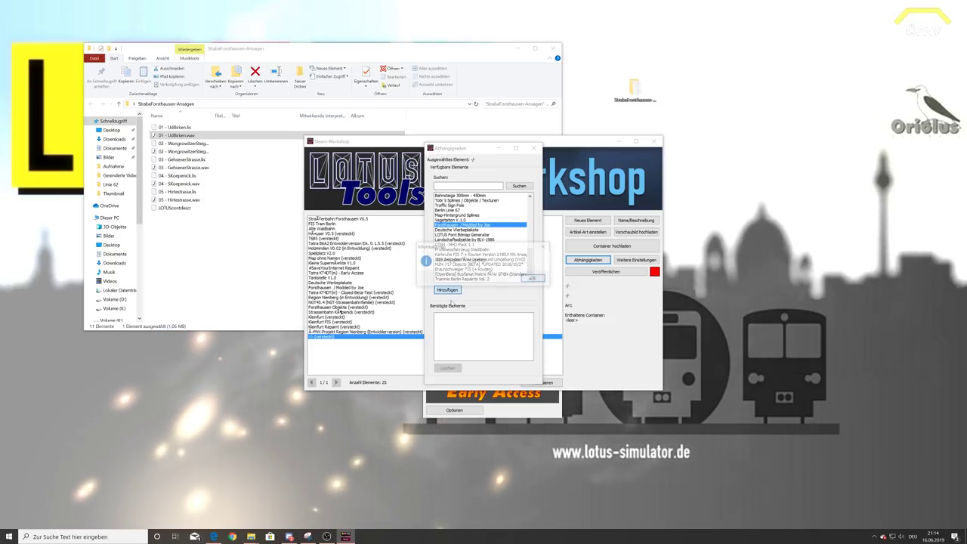
left_click(531, 280)
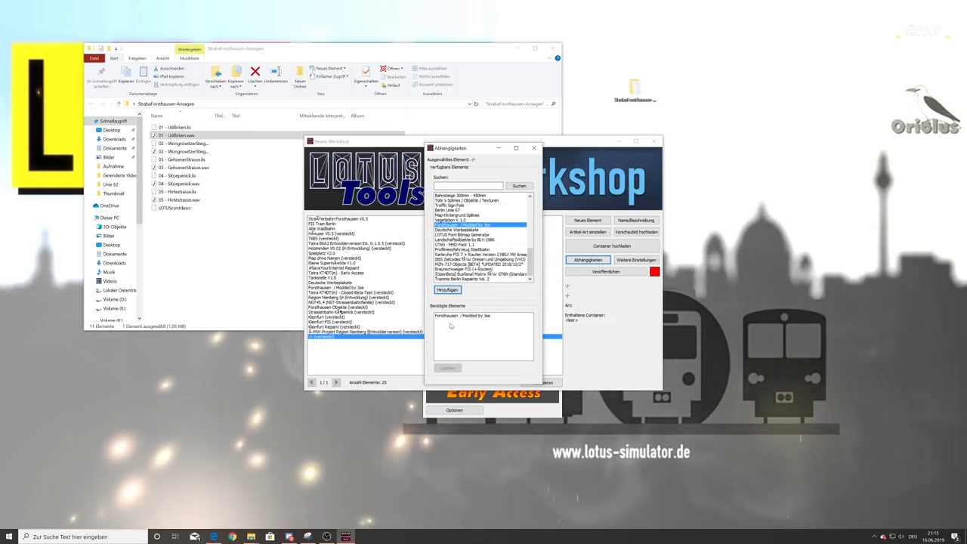
left_click(533, 149)
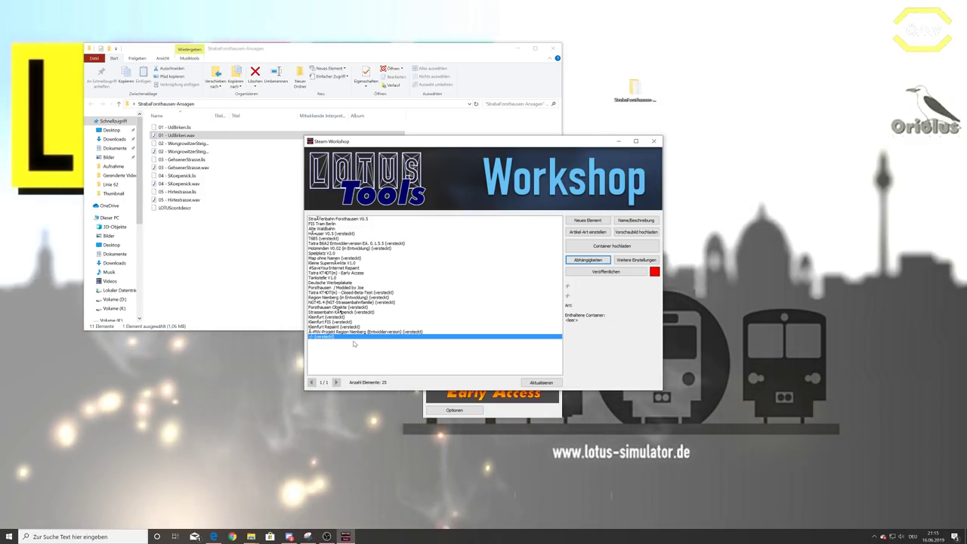
Close the Workshop window and open StrabaForsthausen-FIS-Speziell-Ansagen.lsp in the special FIS group editor.
left_click(655, 141)
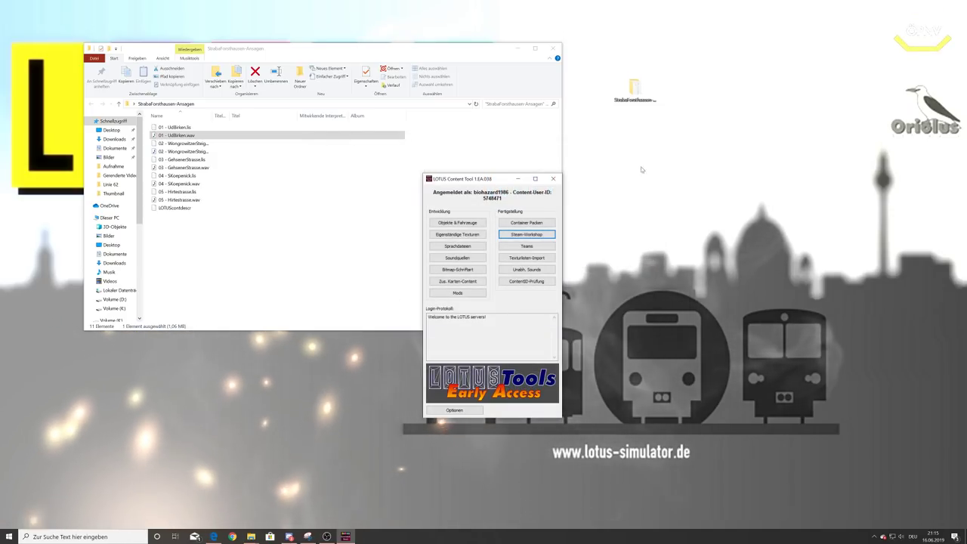
left_click(460, 281)
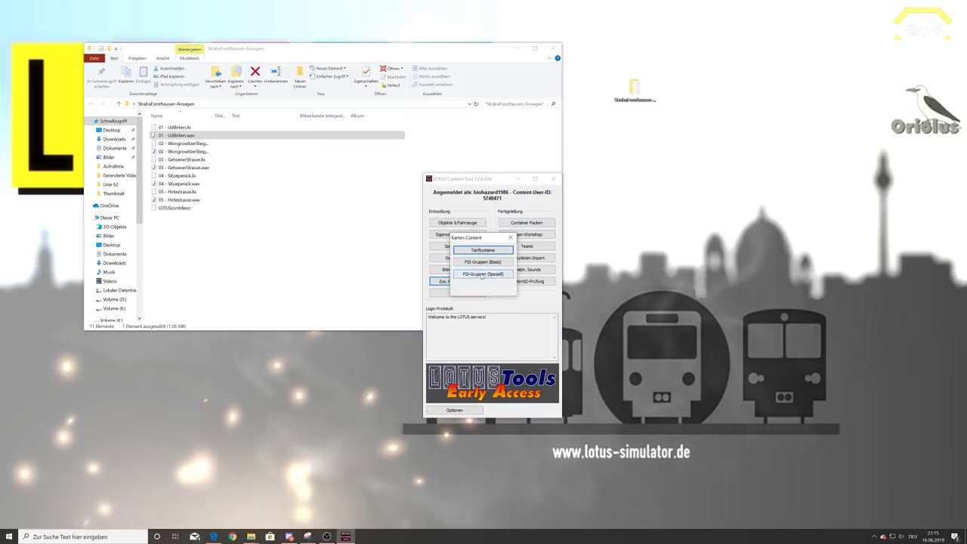
left_click(482, 274)
left_click(276, 127)
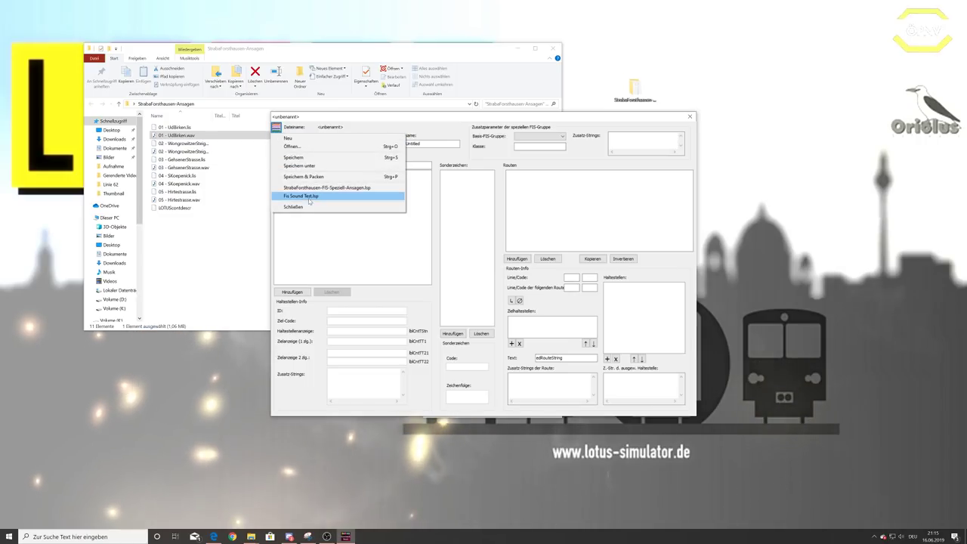
left_click(321, 187)
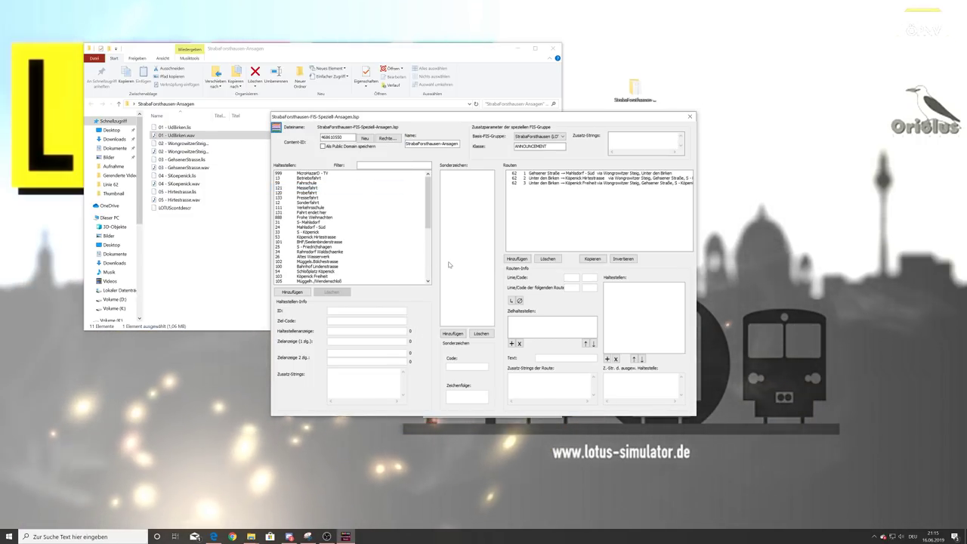
Examine the additional strings assigned to the Gehsener Straße stop.
scroll(352, 226, "down", 5)
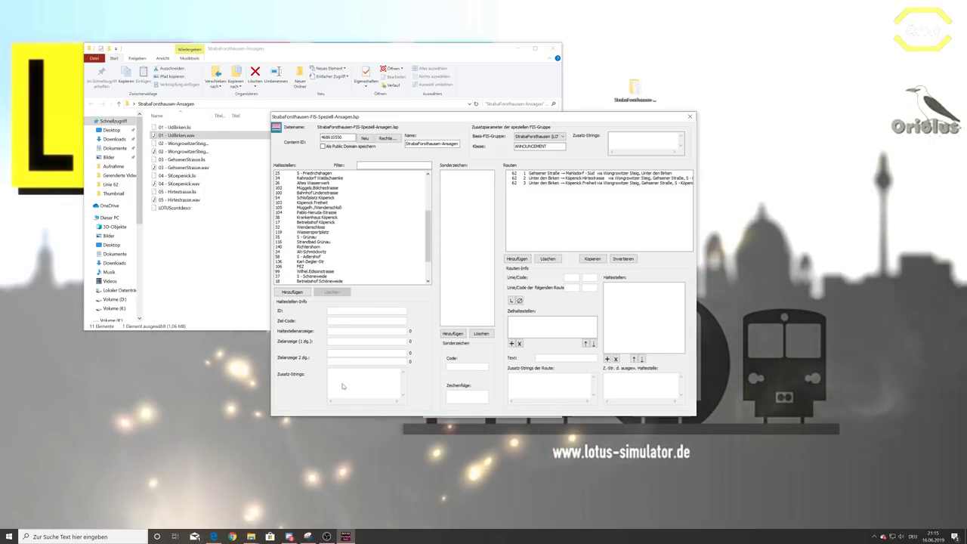
left_click(311, 277)
scroll(313, 275, "down", 2)
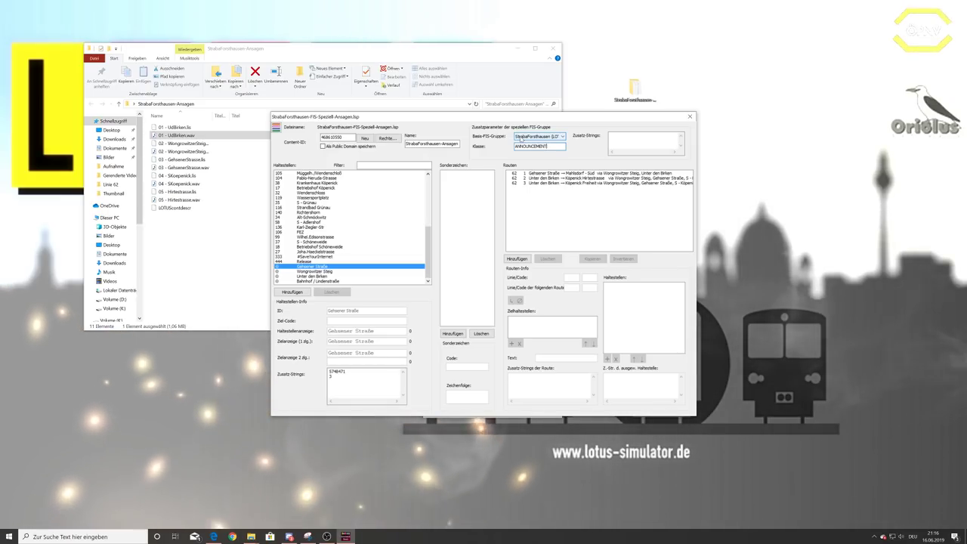
Examine the stops of line 62 routes 2 and 1, close the special FIS group editor and minimize the Content Tool.
left_click(556, 178)
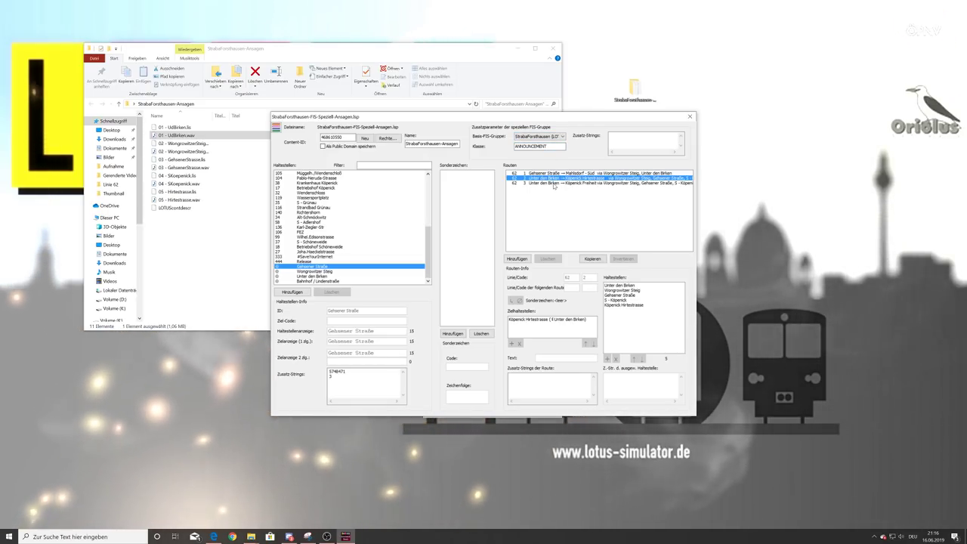
left_click(557, 173)
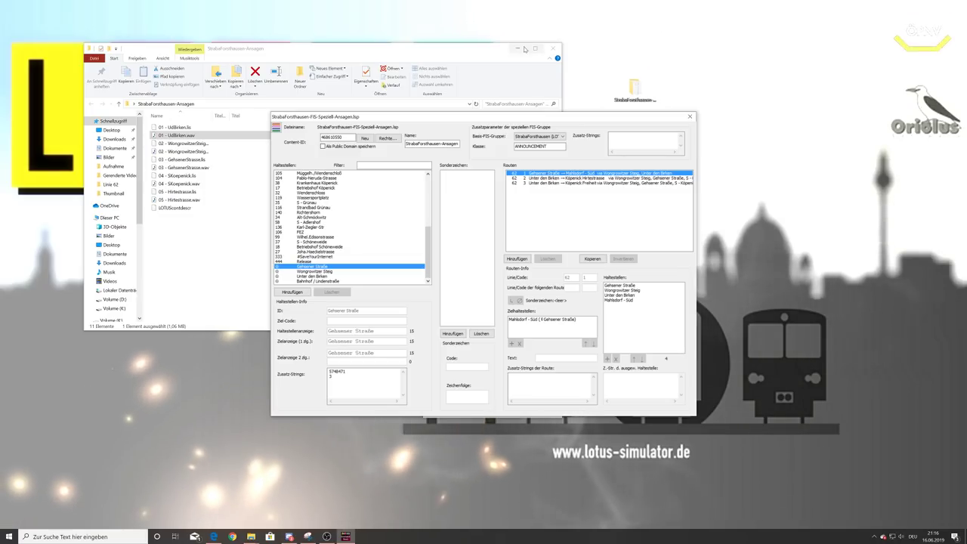
left_click(690, 117)
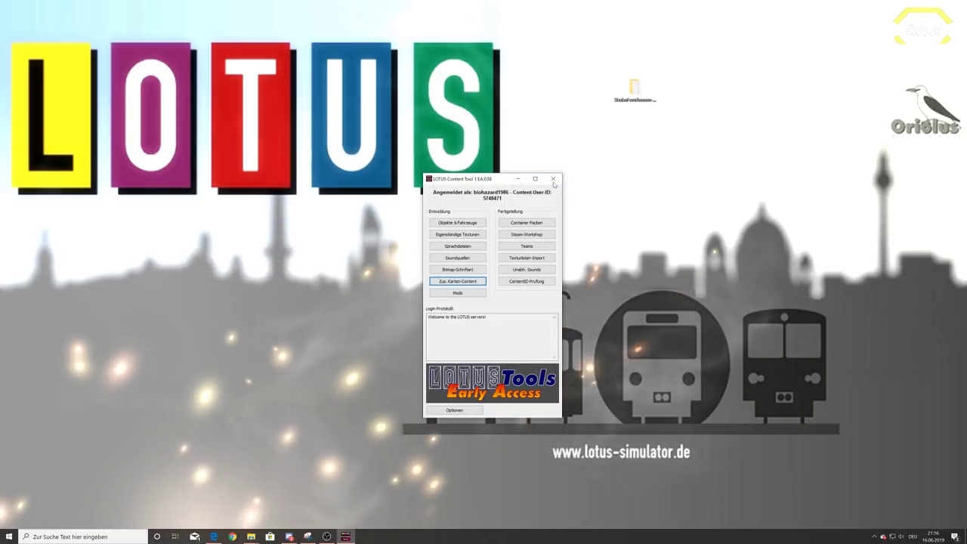
left_click(519, 179)
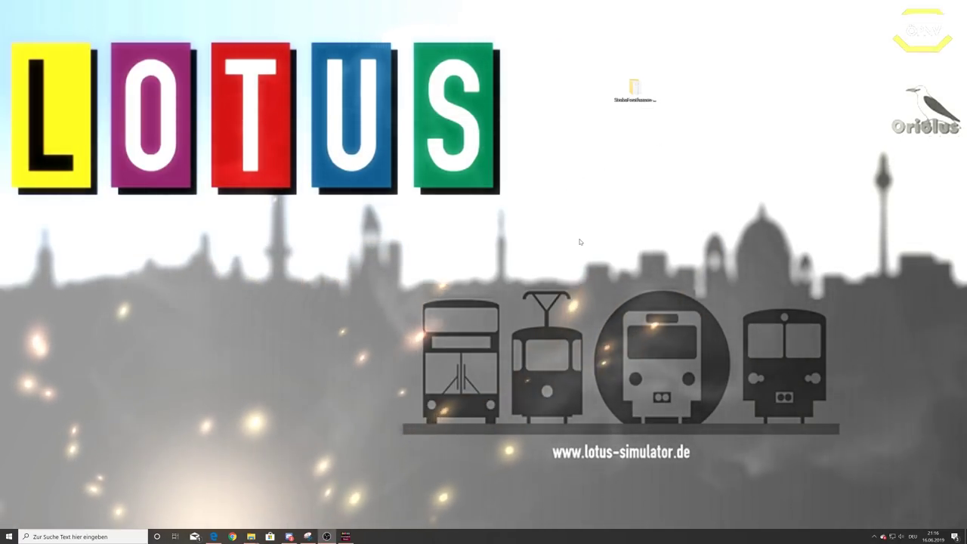